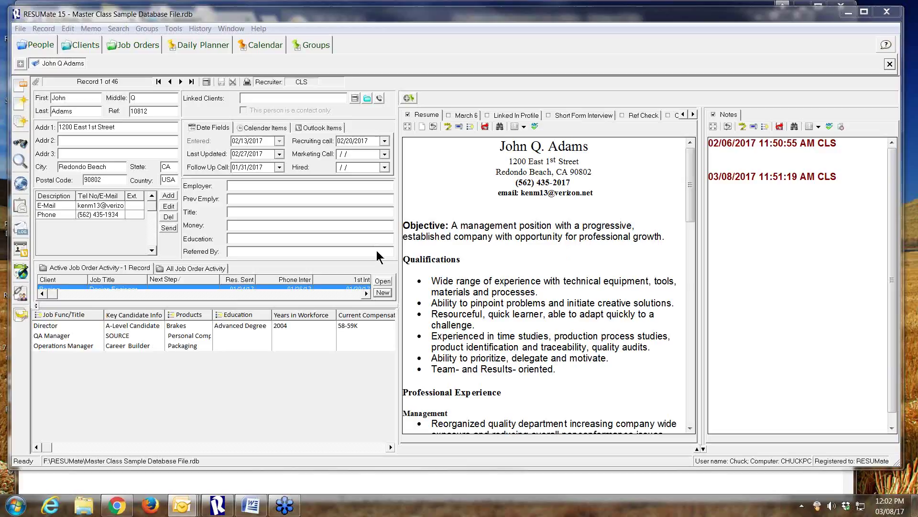
# - Enlarge the job order activity list and skim the résumé in the open candidate record
pyautogui.moveTo(224, 300); pyautogui.dragTo(213, 368)
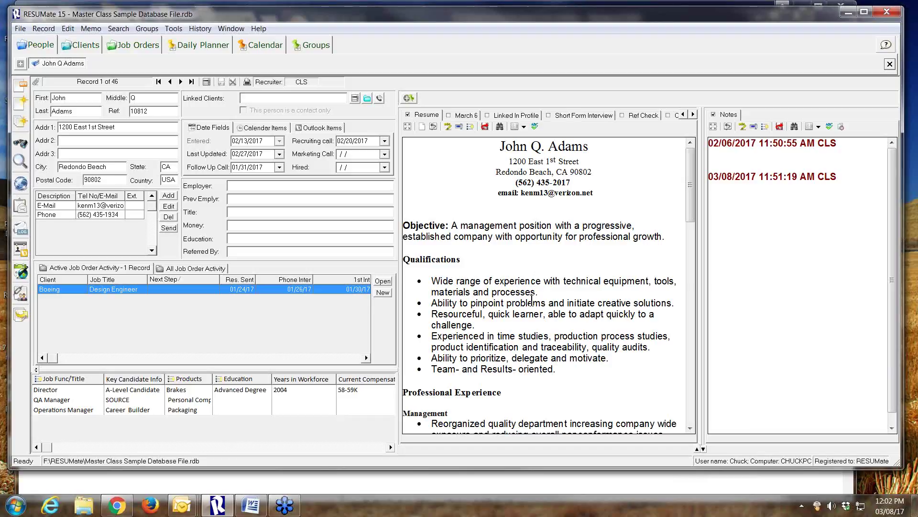
pyautogui.scroll(-6, 533, 301)
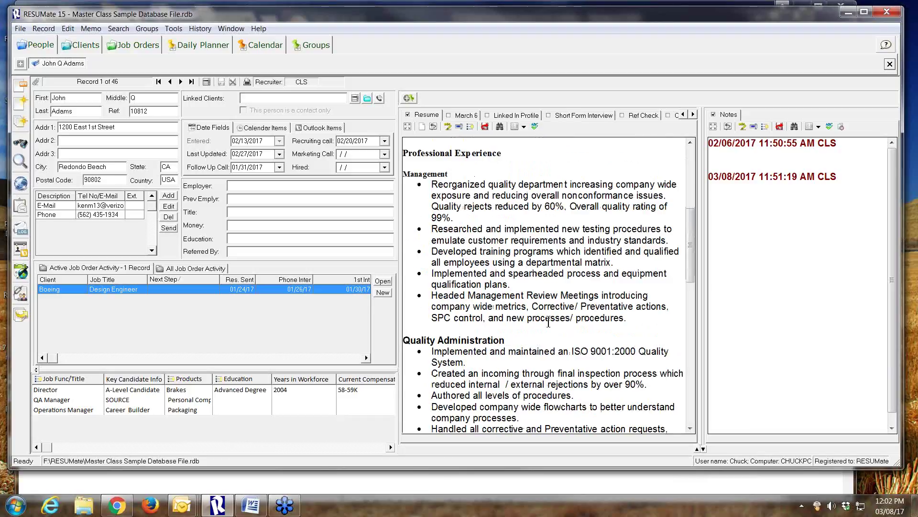
pyautogui.scroll(6, 548, 322)
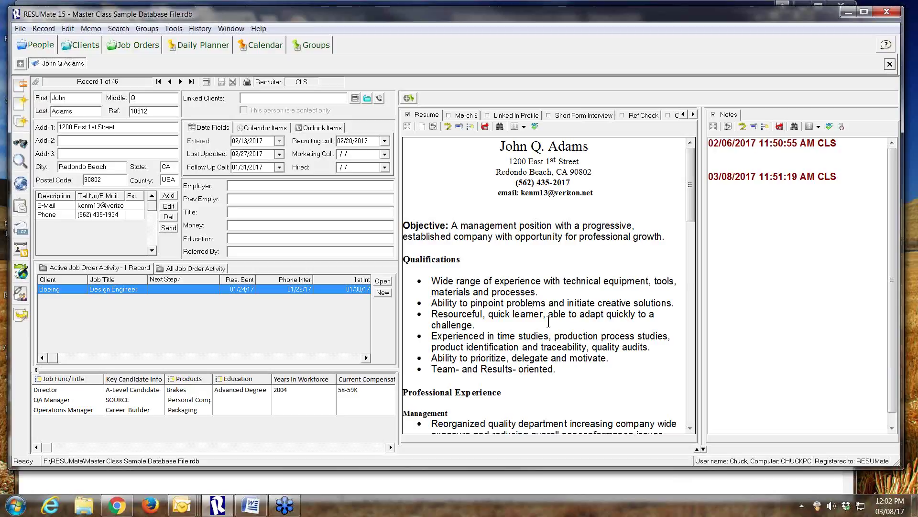
# - Look over the Automated Data Entry window and the Import Express options for disk files and Outlook e-mail, closing both without importing
pyautogui.click(21, 102)
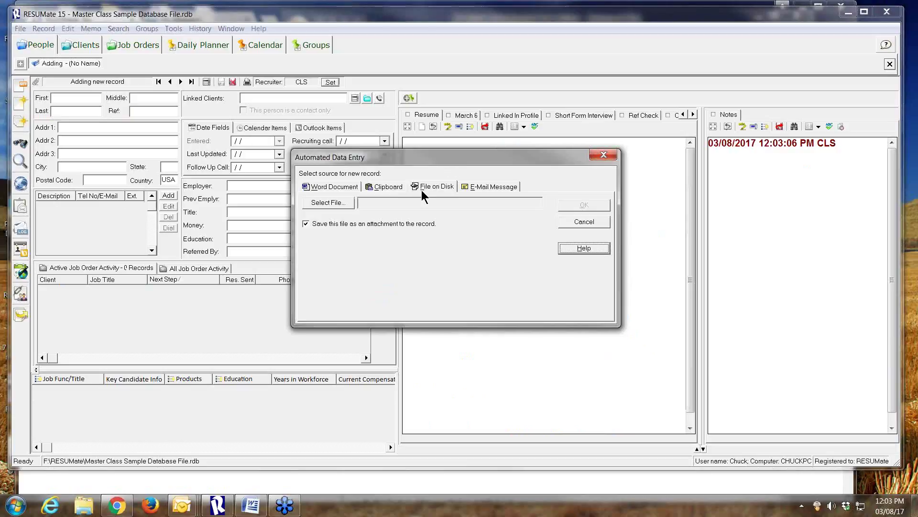
pyautogui.click(602, 154)
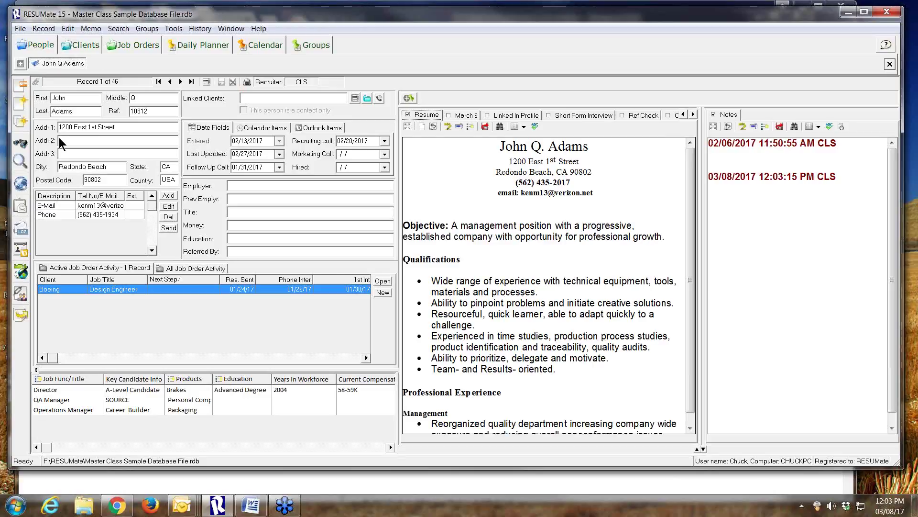
pyautogui.click(19, 122)
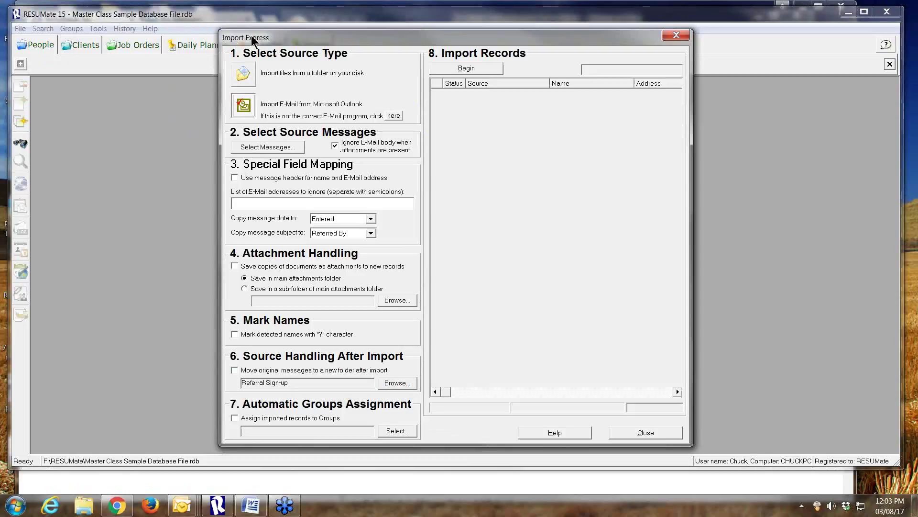
pyautogui.click(244, 73)
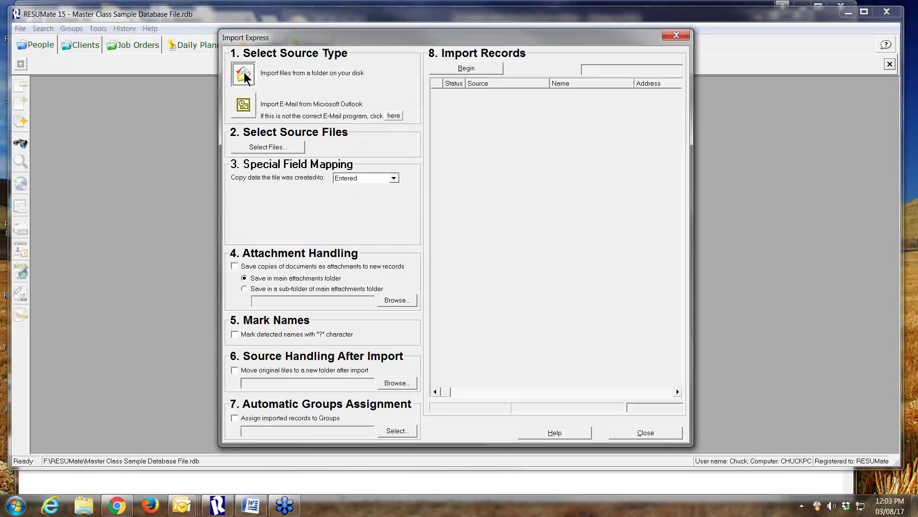
pyautogui.click(248, 109)
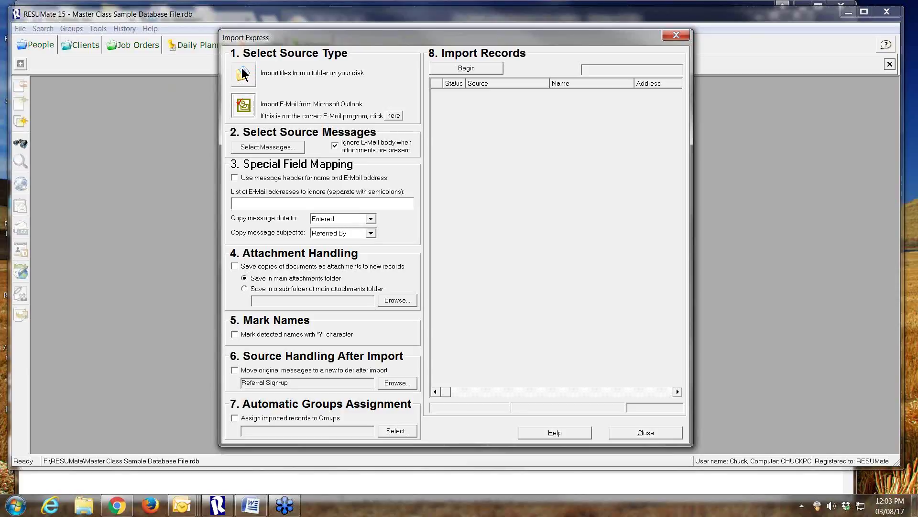
pyautogui.click(243, 75)
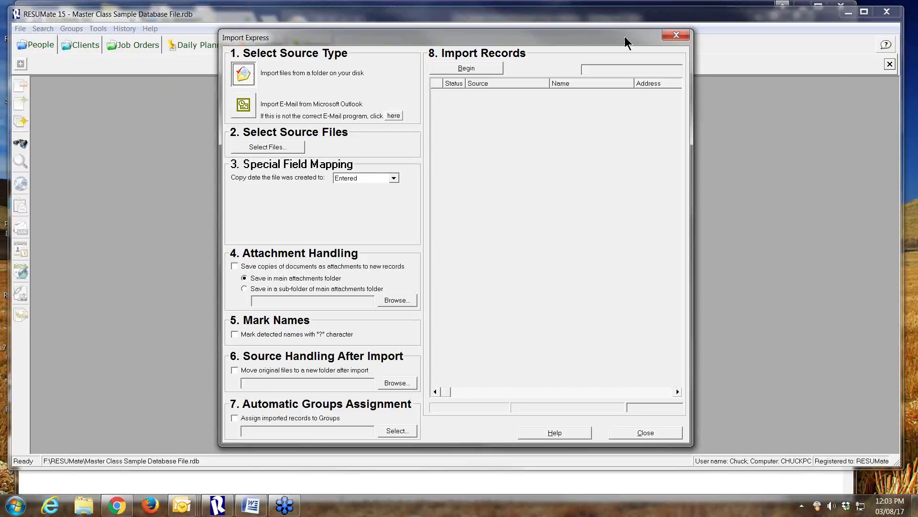
pyautogui.click(676, 36)
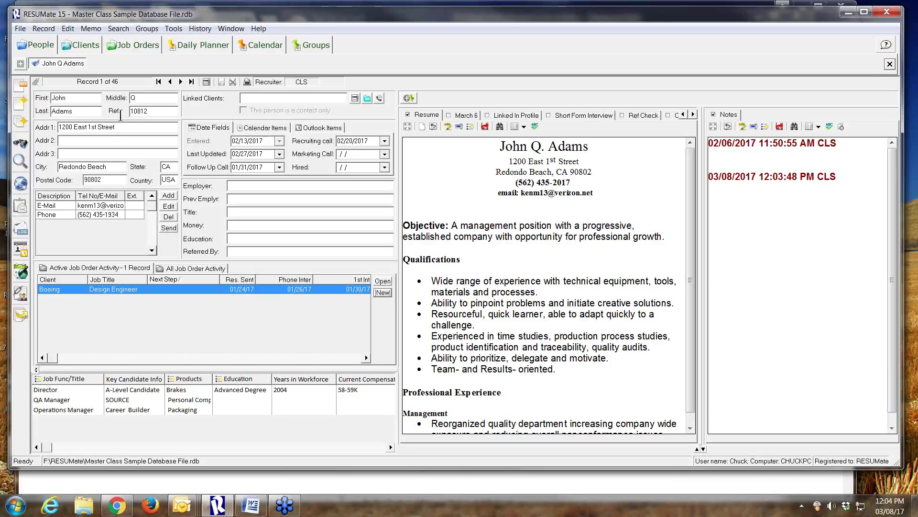
# - Start a new person record and review its Word document, clipboard, file on disk and e-mail message sources
pyautogui.click(20, 101)
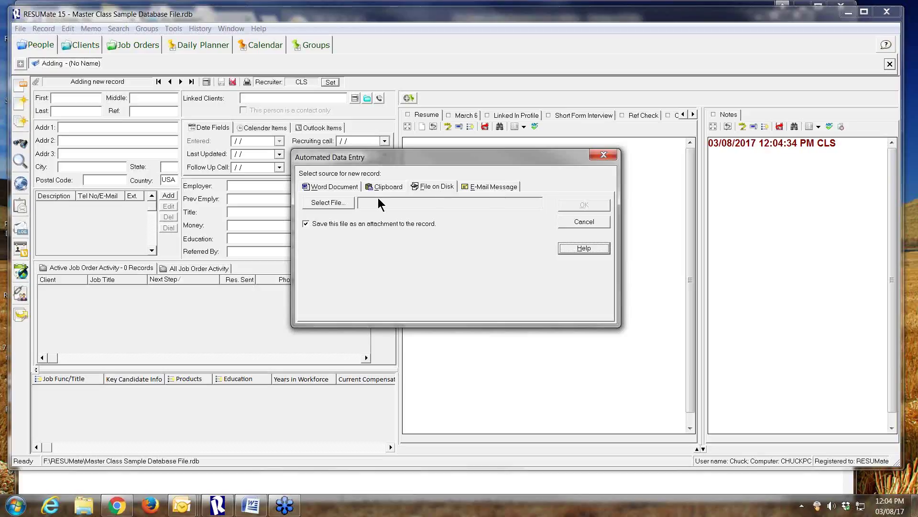
pyautogui.click(333, 186)
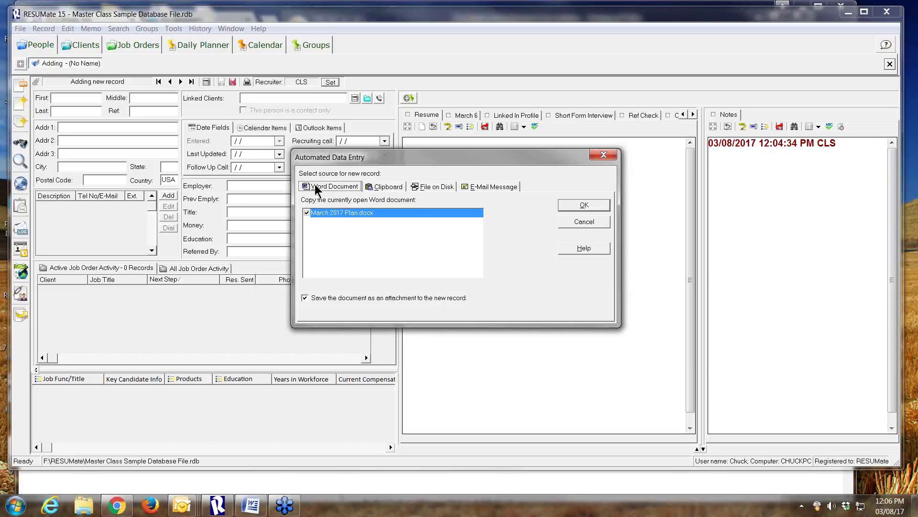
pyautogui.click(389, 186)
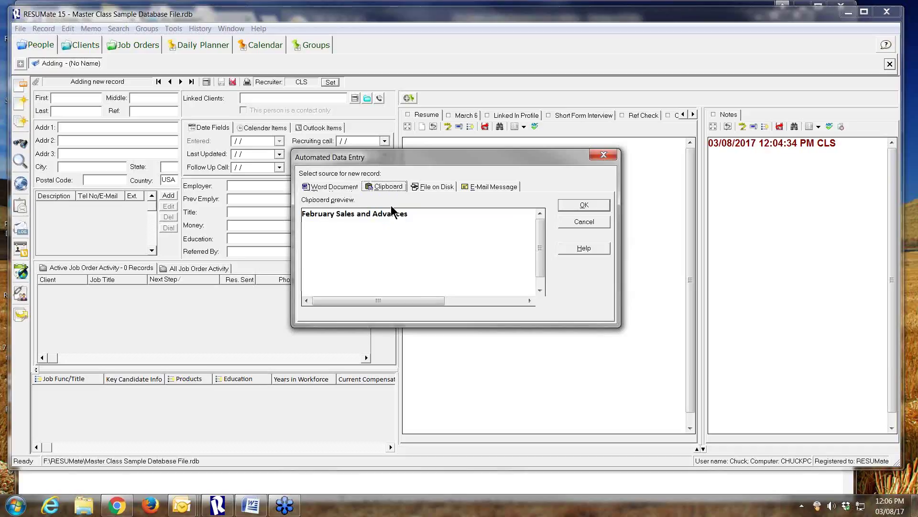
pyautogui.click(421, 187)
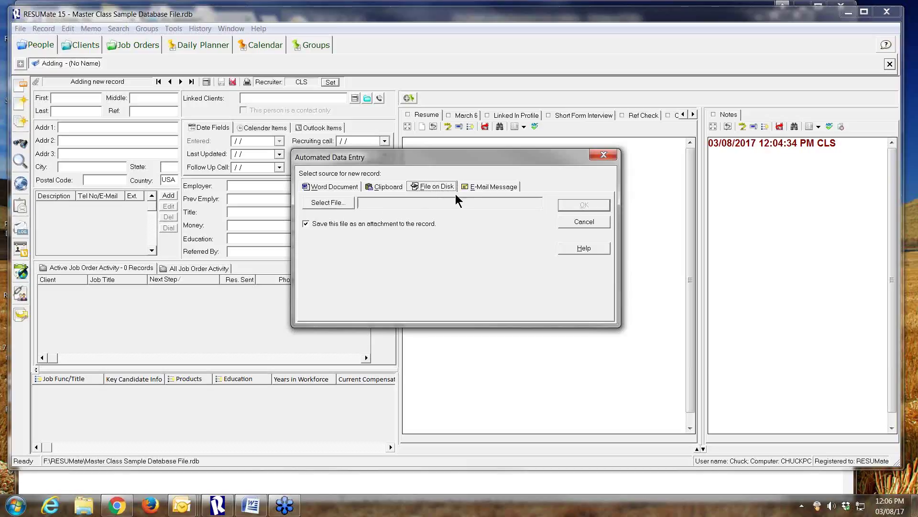
pyautogui.click(478, 186)
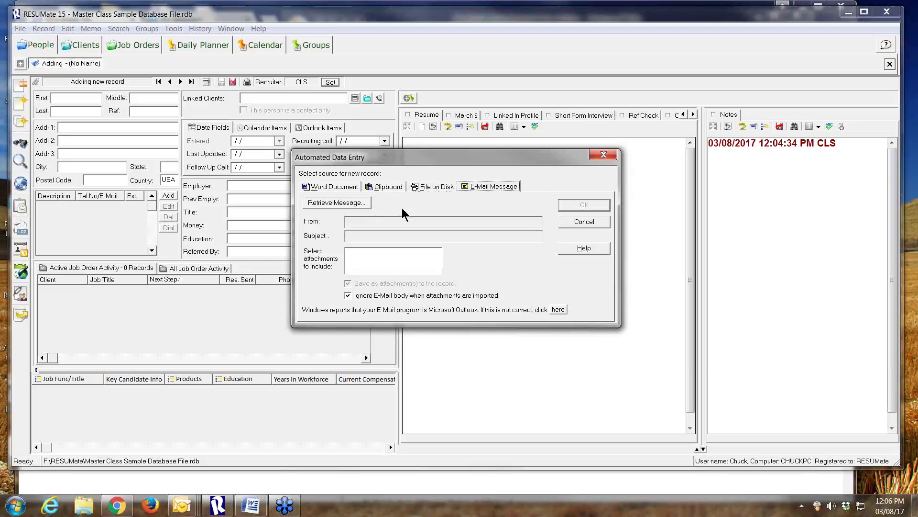
# - Fill the new record from the Word résumé modified 05/23/06 in Sample Resumes and save that file in the Attachments folder
pyautogui.click(426, 186)
pyautogui.click(329, 202)
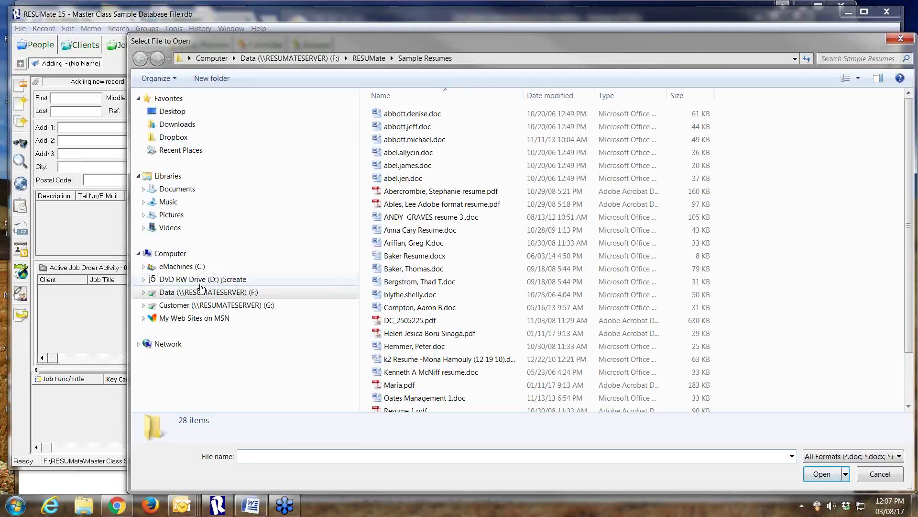
pyautogui.click(233, 295)
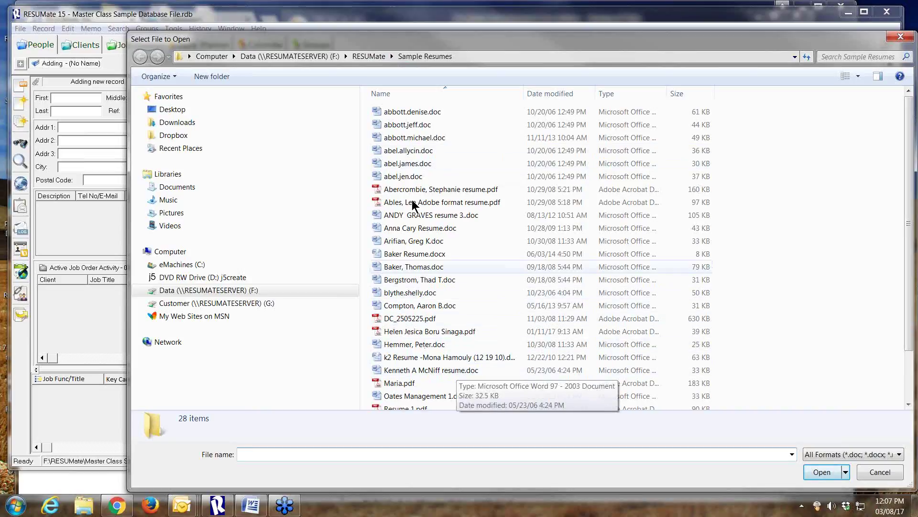
pyautogui.doubleClick(409, 371)
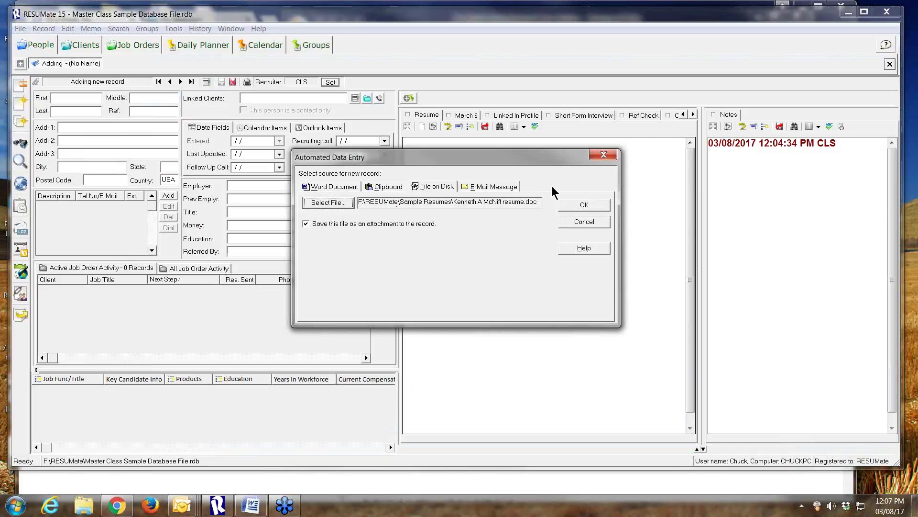
pyautogui.click(576, 205)
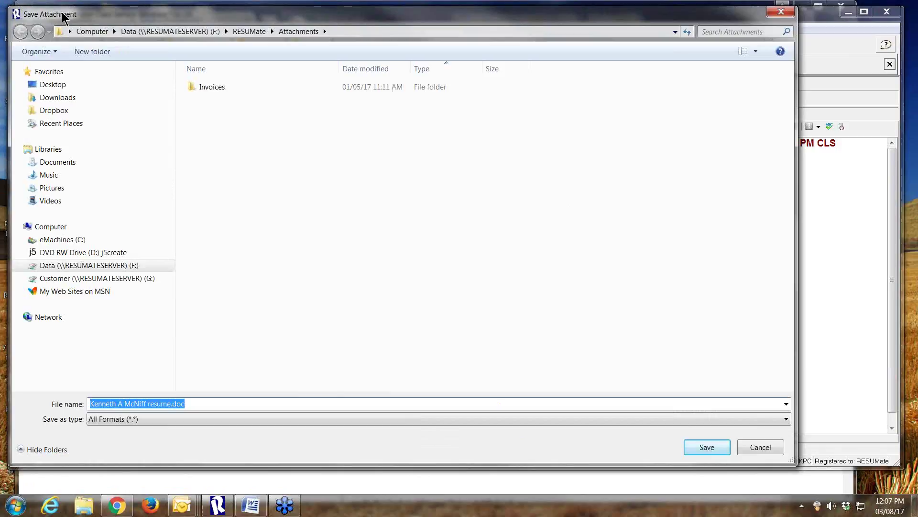
pyautogui.click(694, 449)
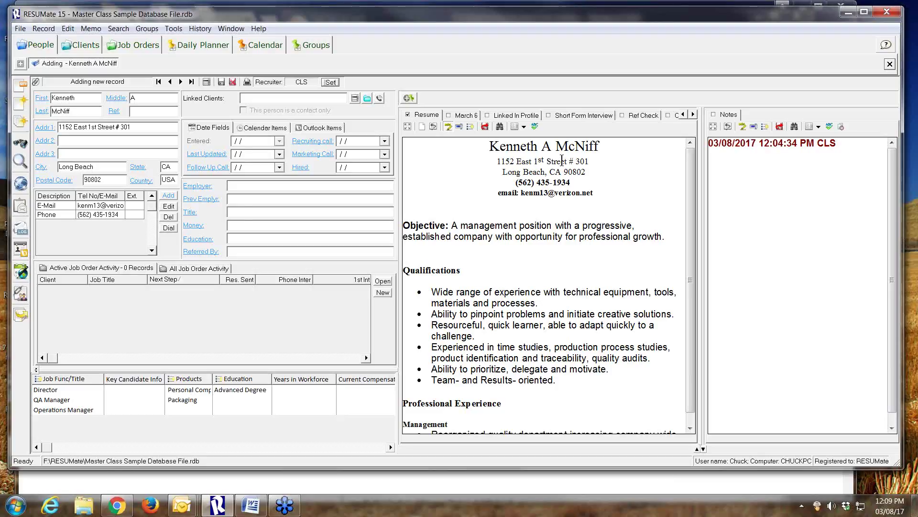
# - Copy the unit number from the résumé into Addr 1 and the street address into Addr 2
pyautogui.moveTo(569, 163); pyautogui.dragTo(600, 163)
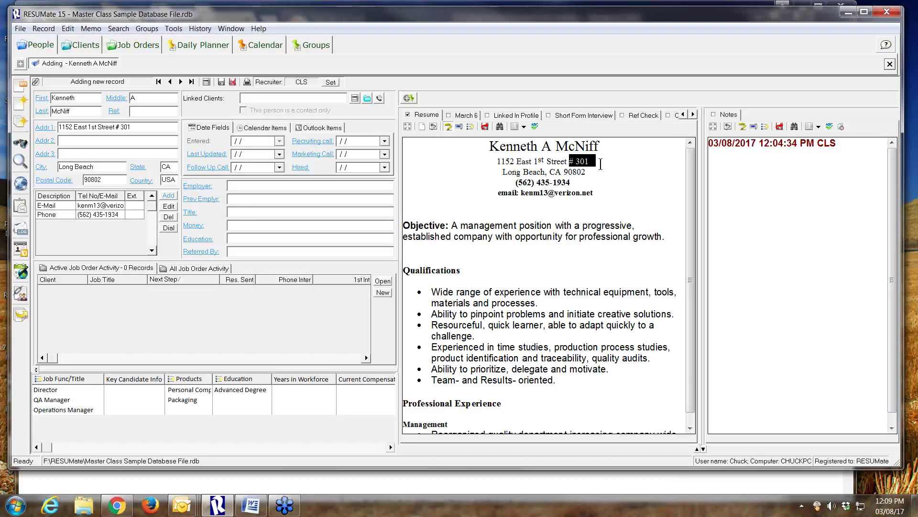
pyautogui.moveTo(578, 163); pyautogui.dragTo(40, 131)
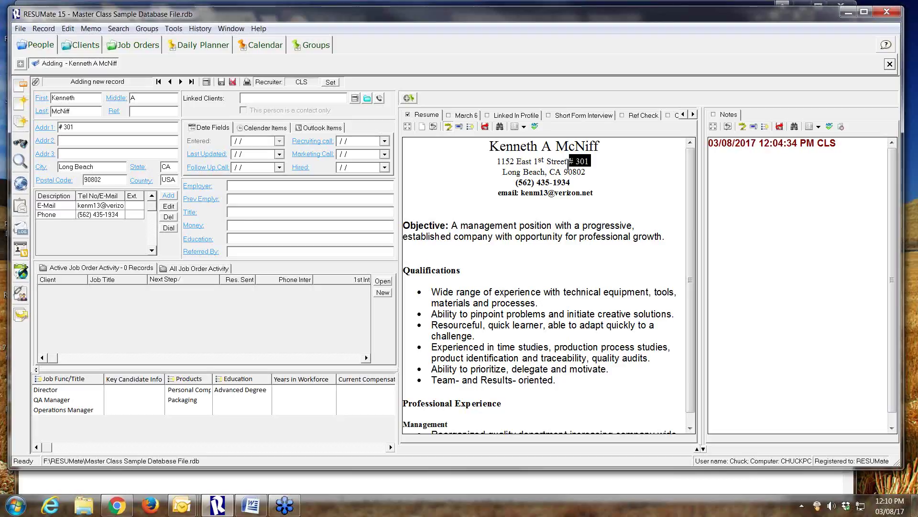
pyautogui.doubleClick(550, 160)
pyautogui.moveTo(528, 159); pyautogui.dragTo(496, 161)
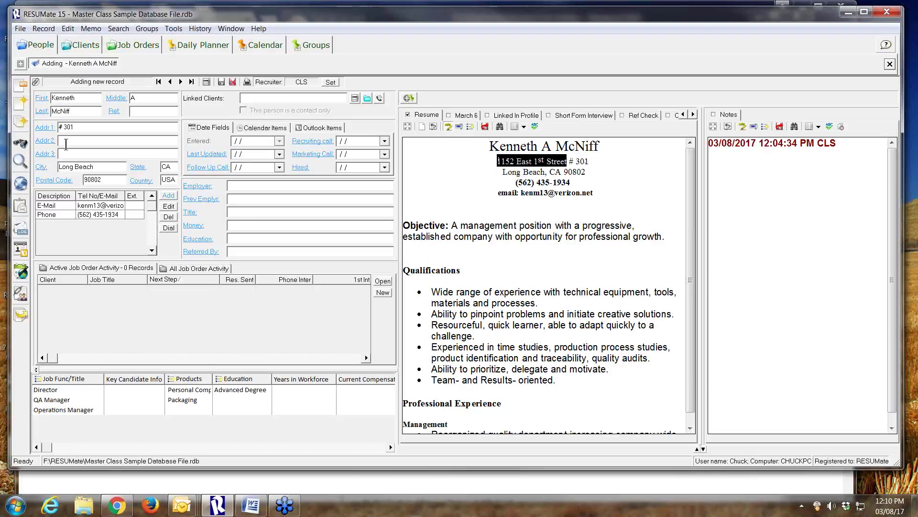
pyautogui.click(45, 141)
pyautogui.click(452, 171)
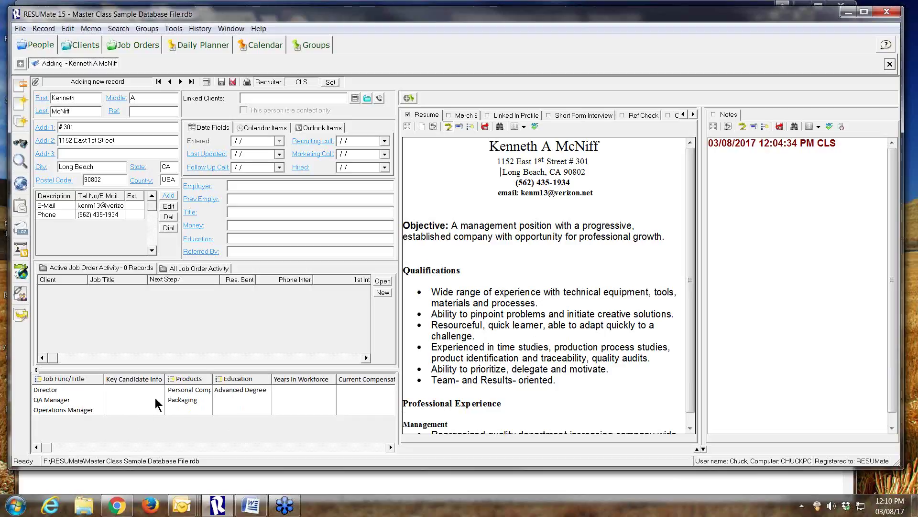
# - Check the detected job functions and education codes against the résumé's employment history, and save the new record
pyautogui.click(216, 392)
pyautogui.scroll(-10, 237, 513)
pyautogui.scroll(-2, 237, 512)
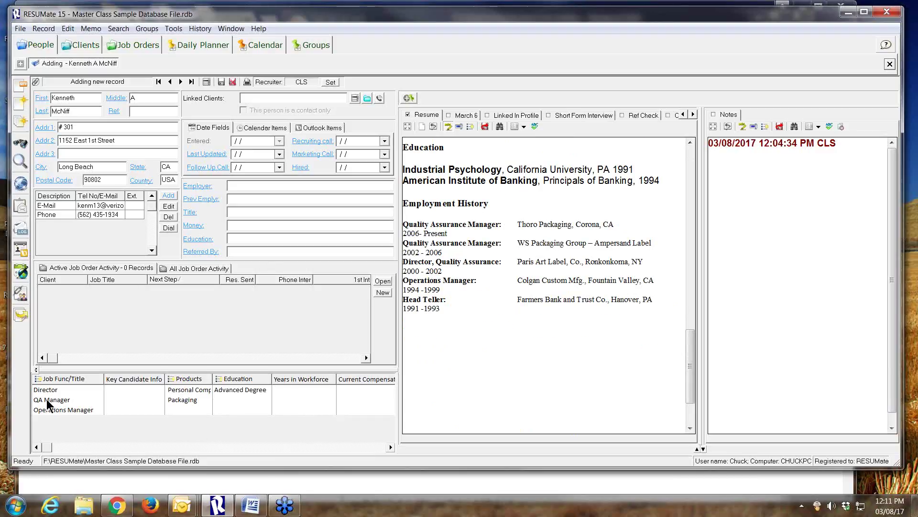
pyautogui.click(511, 347)
pyautogui.scroll(15, 510, 345)
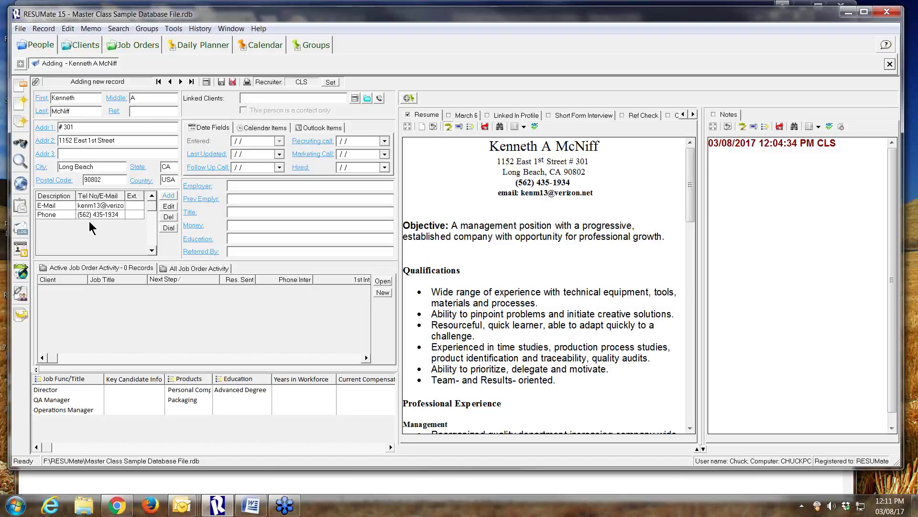
pyautogui.click(221, 81)
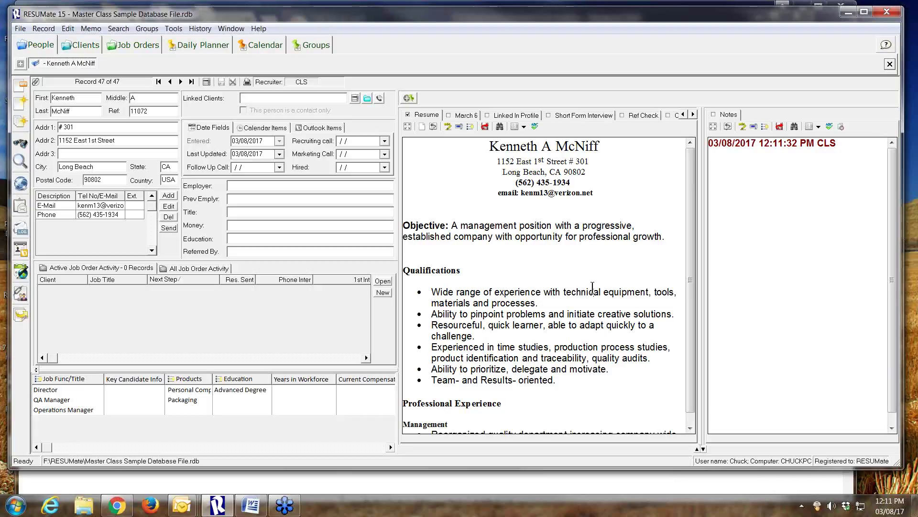
# - Turn on field mapping and copy "Thoro Packaging, Corona, CA" from the résumé's employment history into the Employer field
pyautogui.scroll(-15, 538, 325)
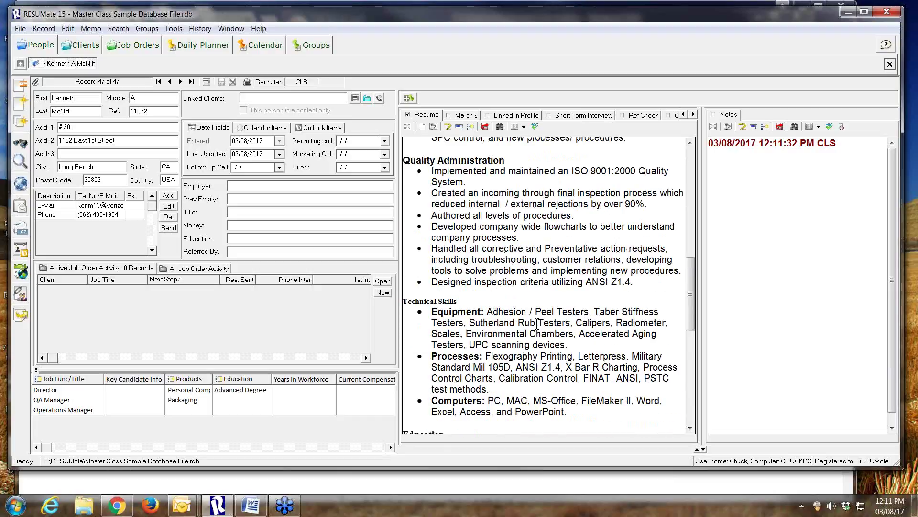
pyautogui.scroll(-3, 537, 323)
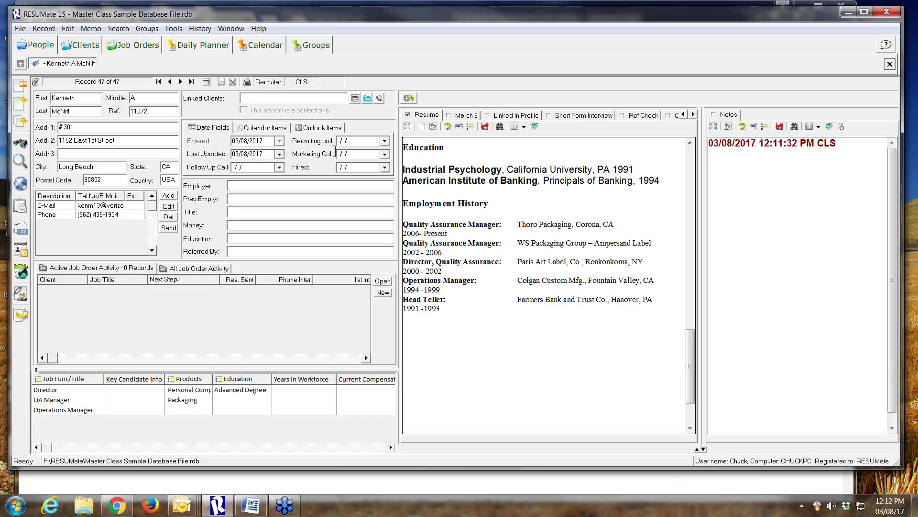
pyautogui.click(448, 126)
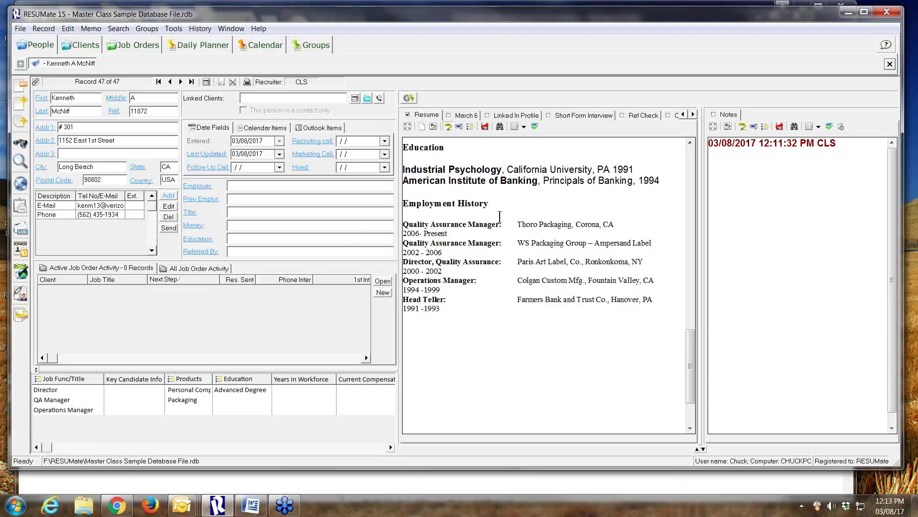
pyautogui.doubleClick(526, 224)
pyautogui.moveTo(559, 224); pyautogui.dragTo(617, 224)
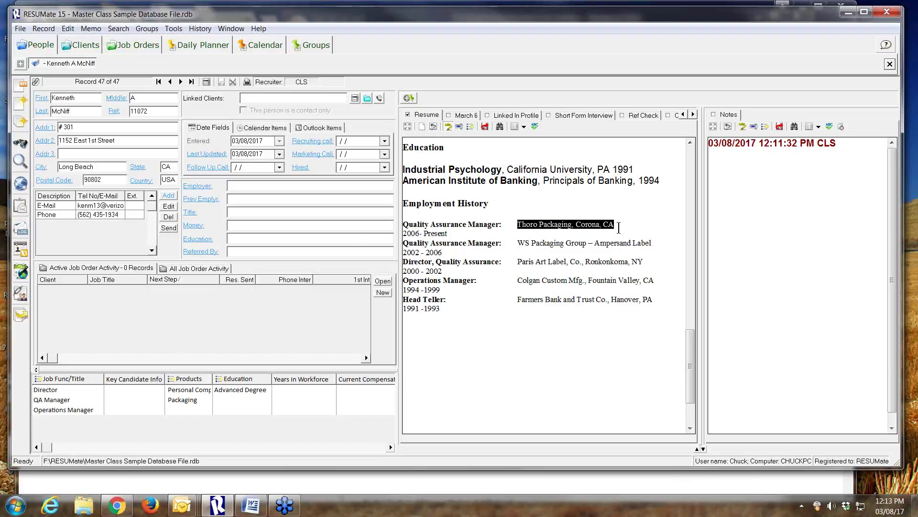
pyautogui.click(191, 186)
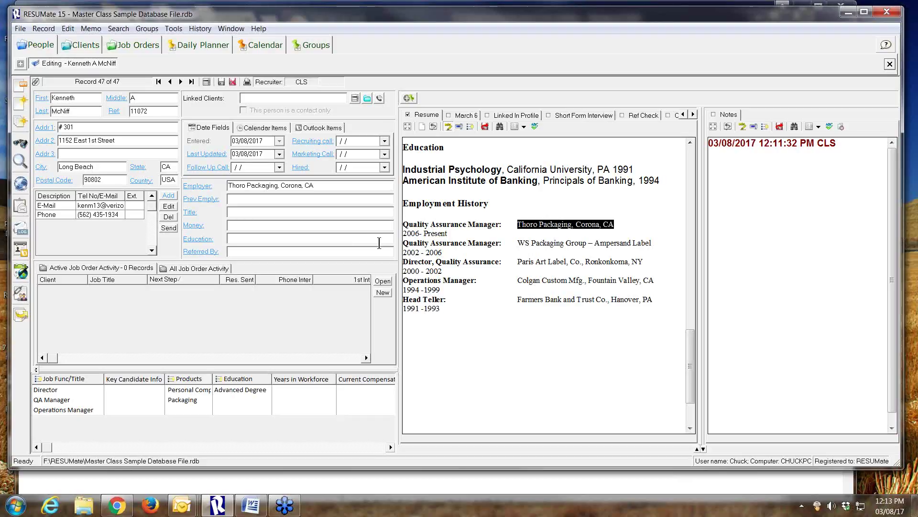
# - Copy "Quality Assurance Manager:" from the résumé into Title and "WS Packaging Group – Ampersand Label" into the previous employer field
pyautogui.moveTo(501, 224); pyautogui.dragTo(191, 214)
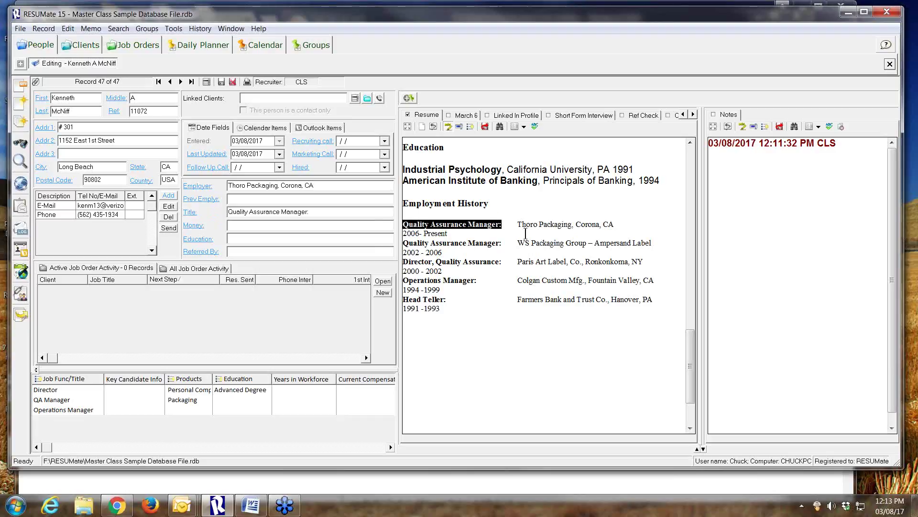
pyautogui.moveTo(518, 243); pyautogui.dragTo(655, 243)
pyautogui.moveTo(598, 242); pyautogui.dragTo(216, 200)
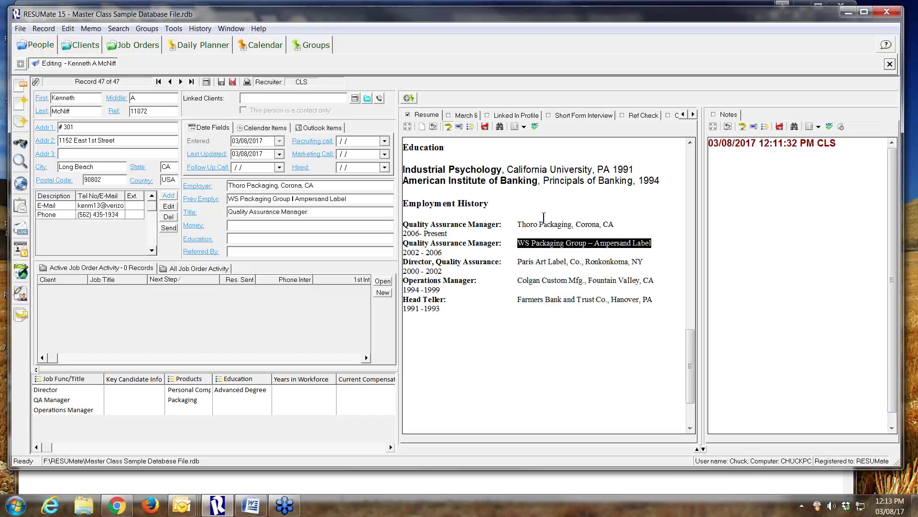
pyautogui.click(544, 218)
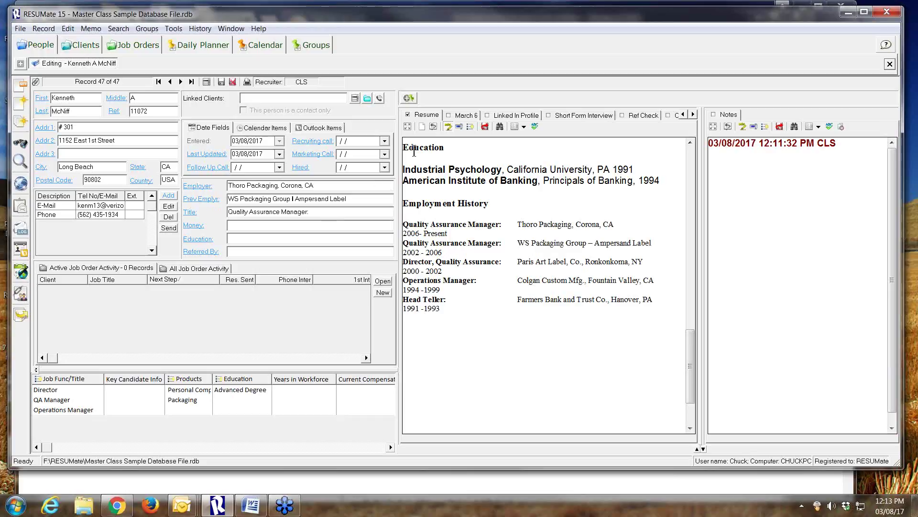
# - Save the edited candidate record, and switch field mapping on and back off
pyautogui.click(222, 82)
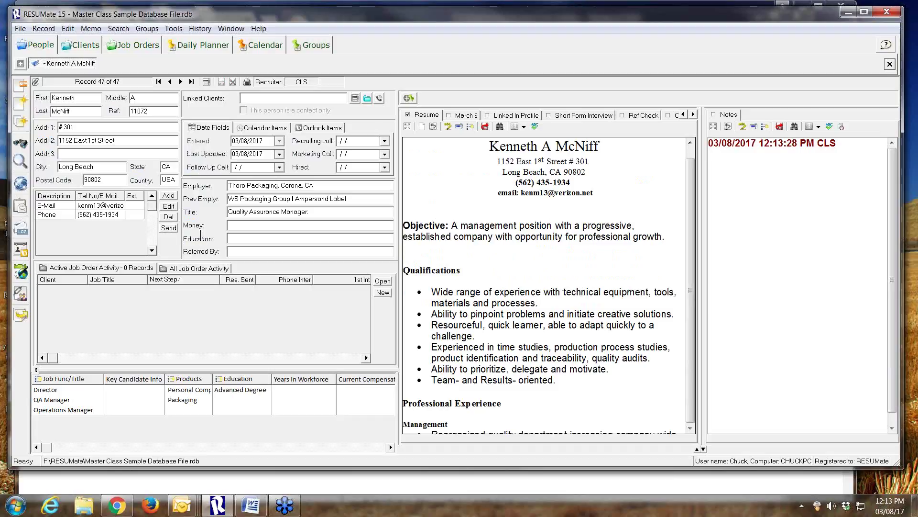
pyautogui.click(447, 127)
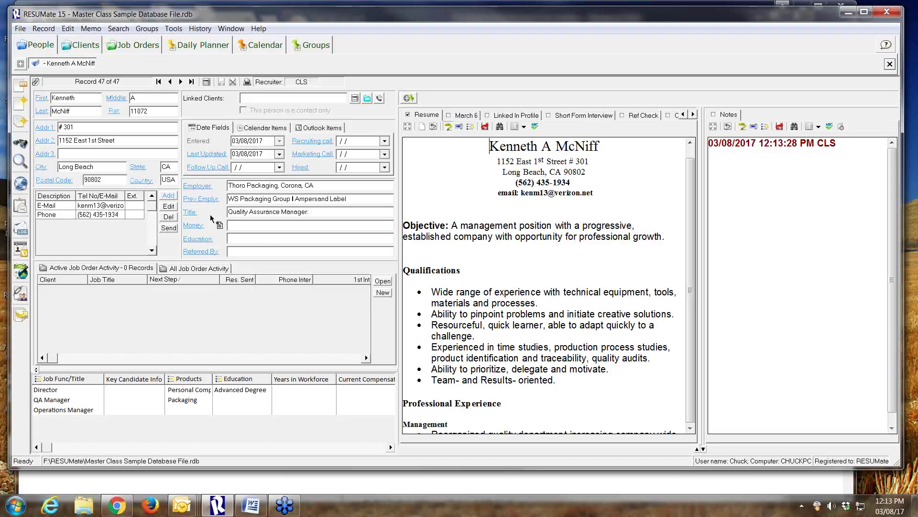
pyautogui.click(449, 126)
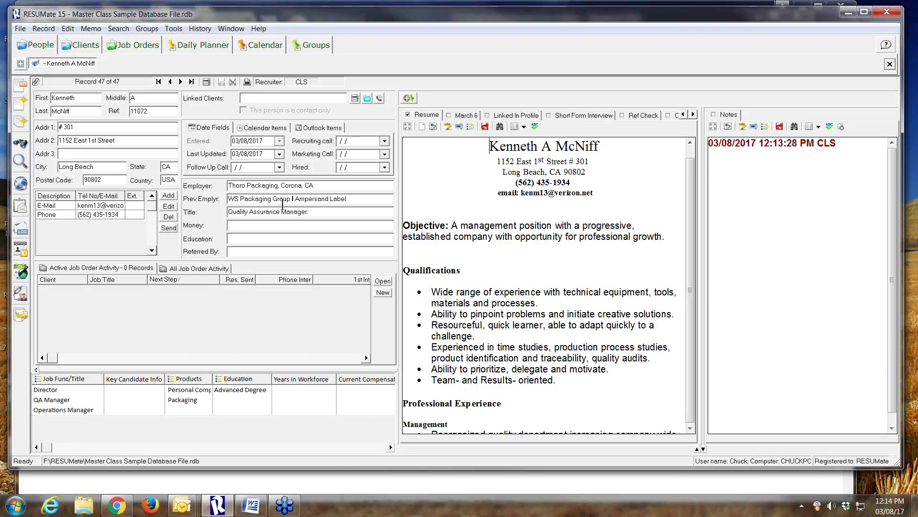
# - Start a new automated record with an e-mail message as source, and open the Sample resumes mail folder
pyautogui.click(23, 104)
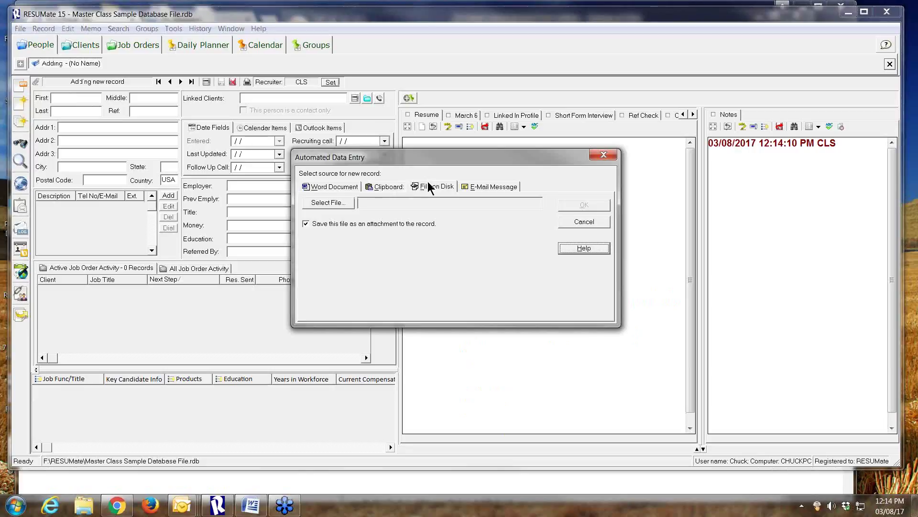
pyautogui.click(483, 189)
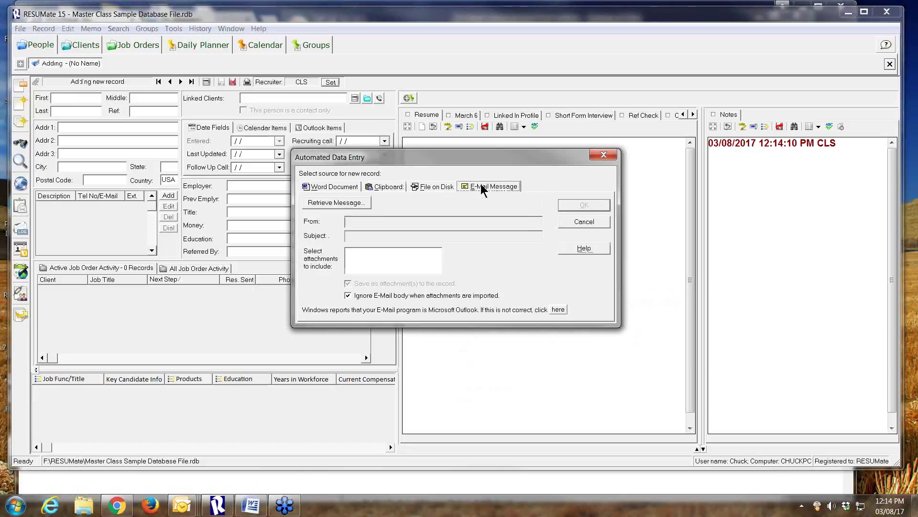
pyautogui.click(335, 203)
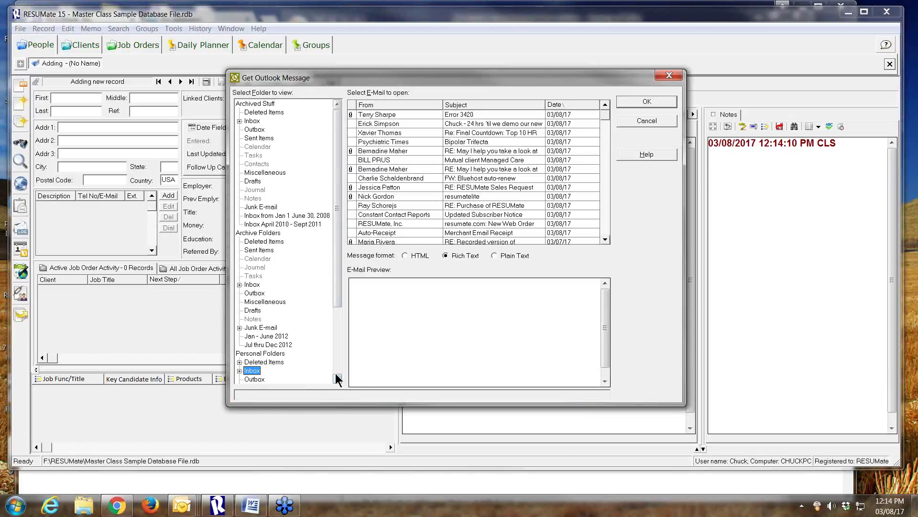
pyautogui.scroll(-4, 337, 375)
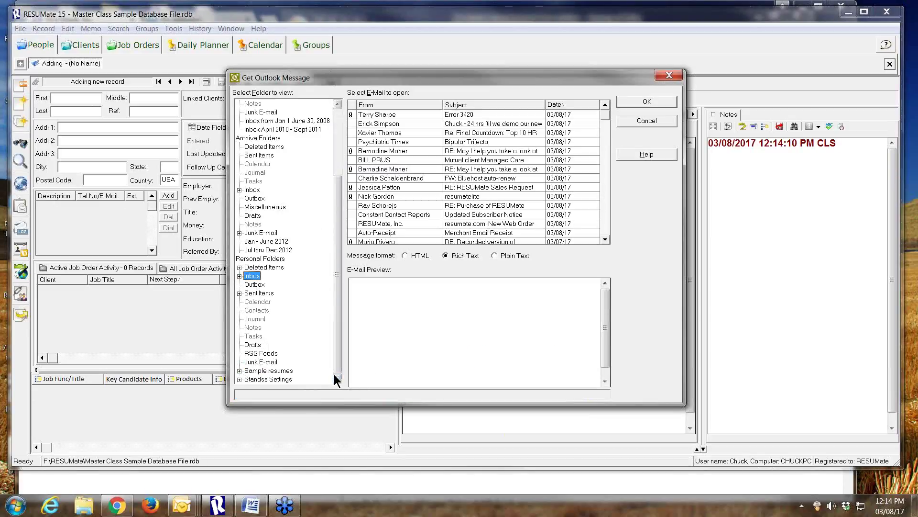
pyautogui.click(264, 371)
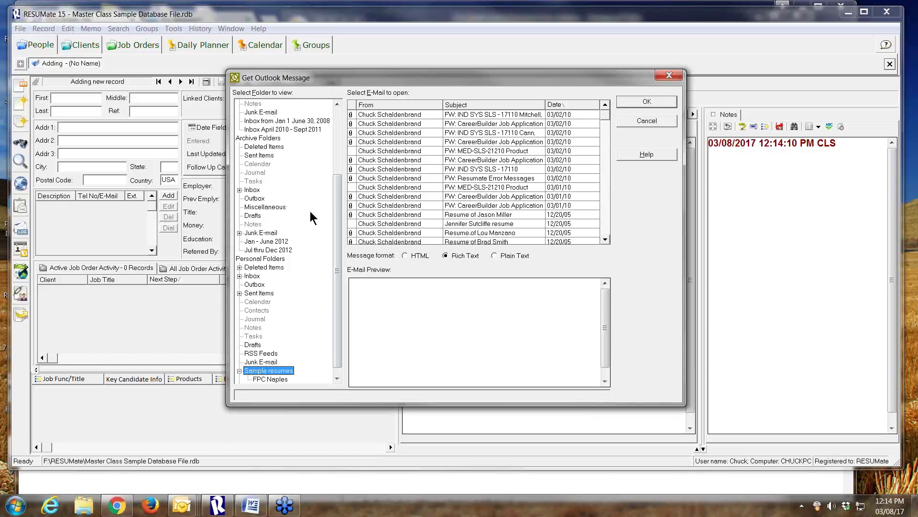
# - Select the 12/20/05 résumé e-mail without an attachment and look through its message preview
pyautogui.click(426, 225)
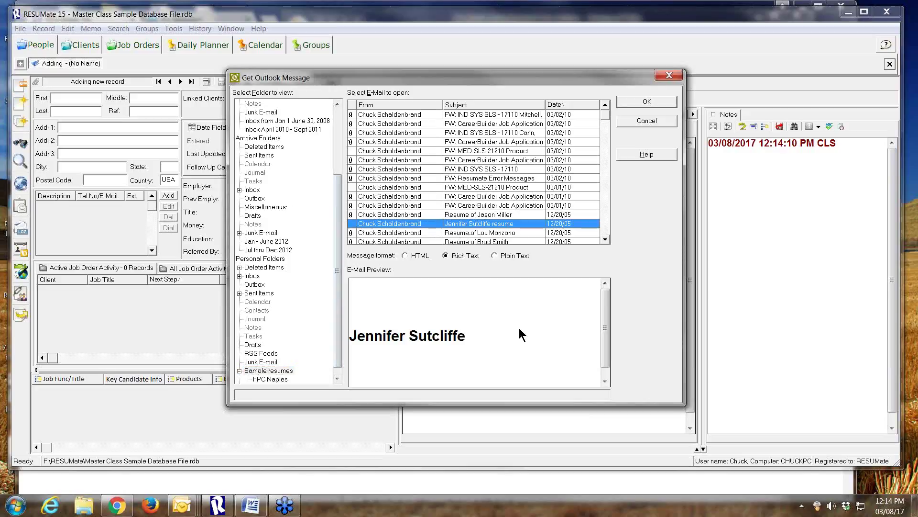
pyautogui.click(605, 381)
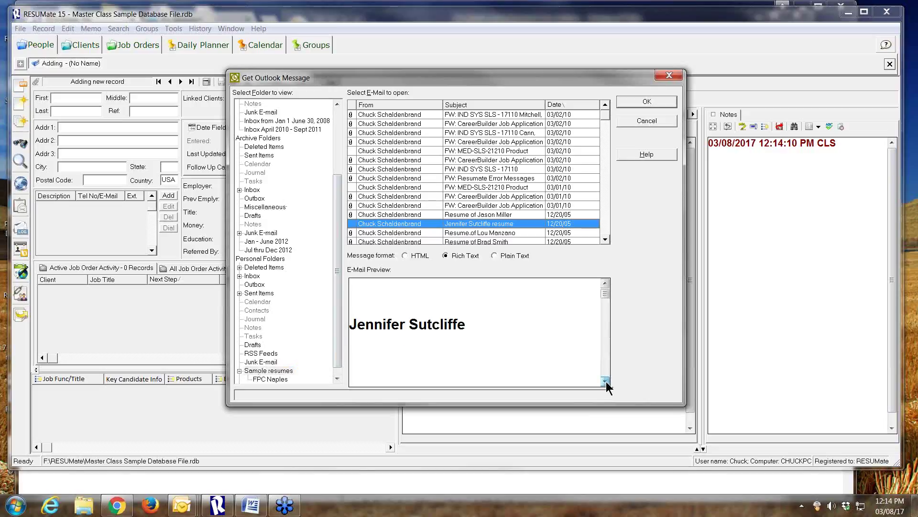
pyautogui.click(605, 381)
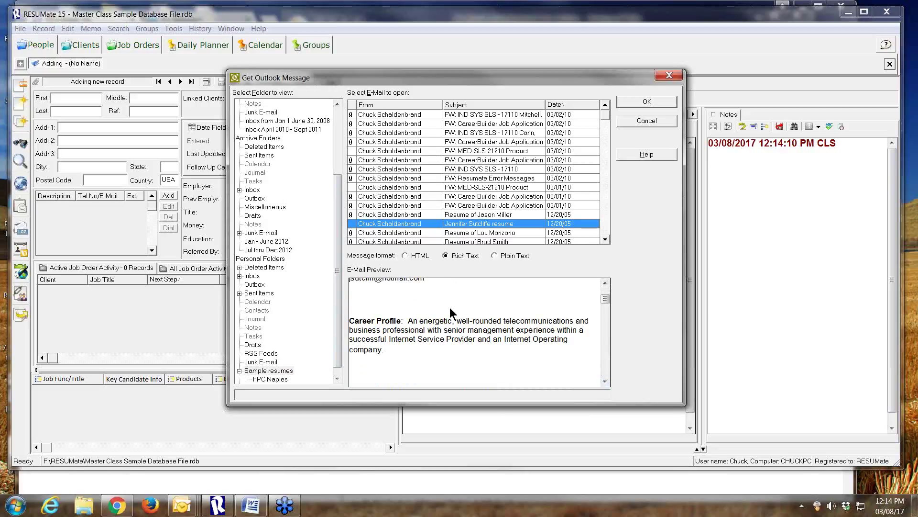
pyautogui.click(605, 284)
pyautogui.click(605, 283)
pyautogui.click(605, 283)
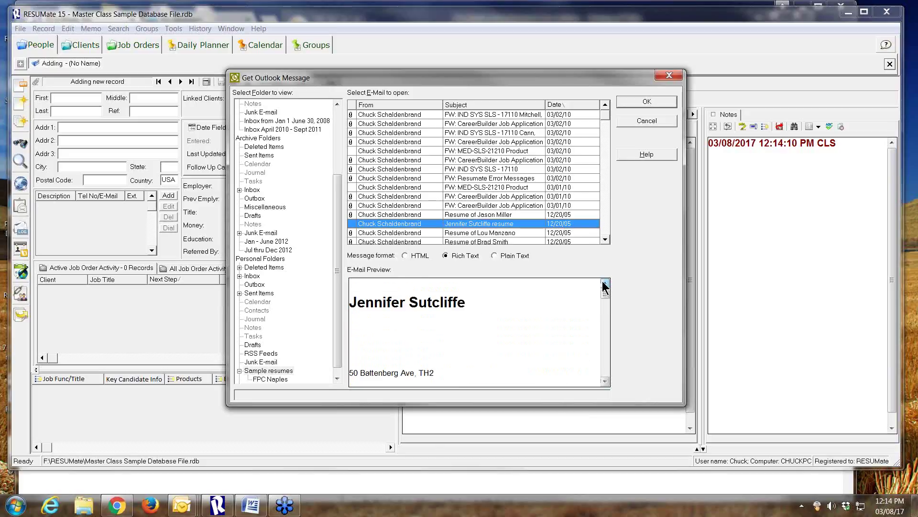
# - Import the selected résumé e-mail into the new candidate record and save the record
pyautogui.click(630, 104)
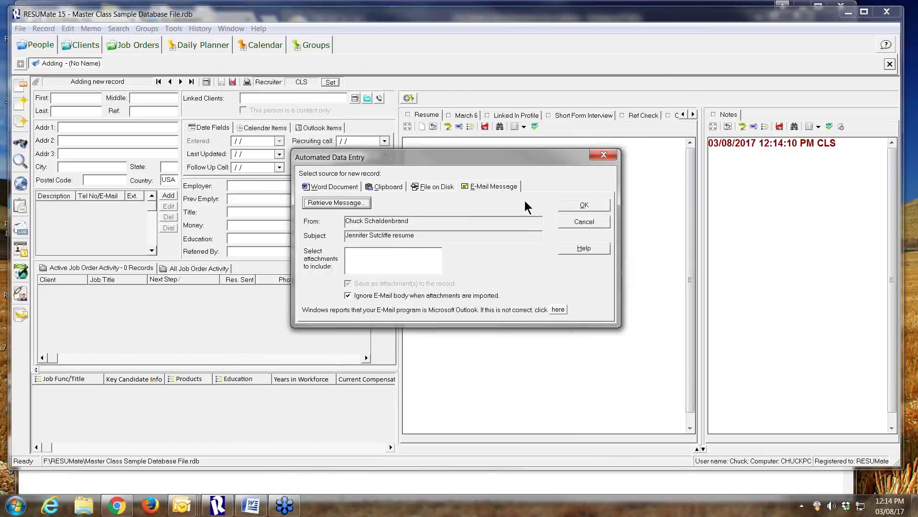
pyautogui.click(568, 206)
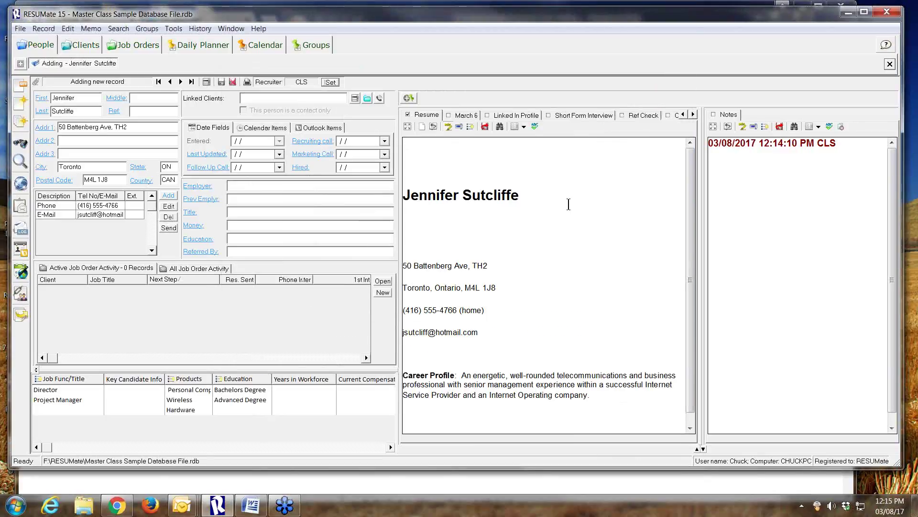
pyautogui.click(222, 82)
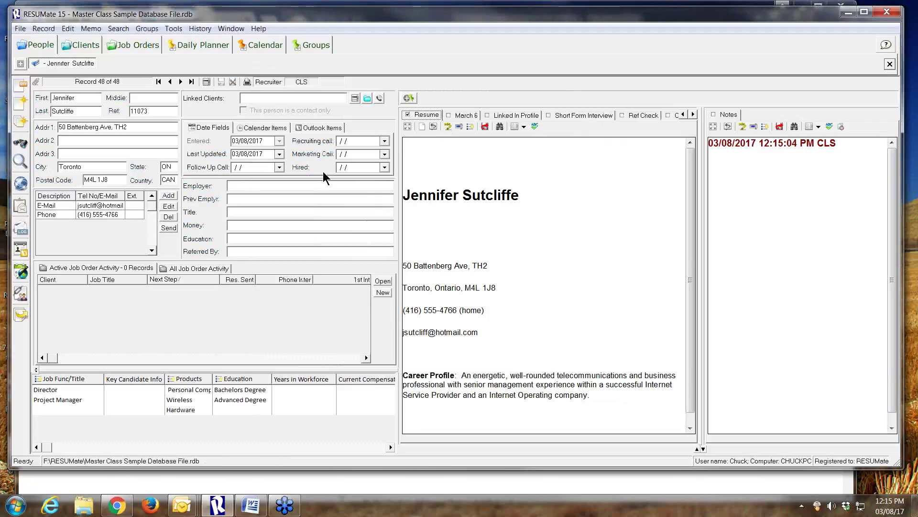
# - Start another automated record from e-mail and retrieve the last listed 12/20/05 résumé message with a Word attachment
pyautogui.click(19, 103)
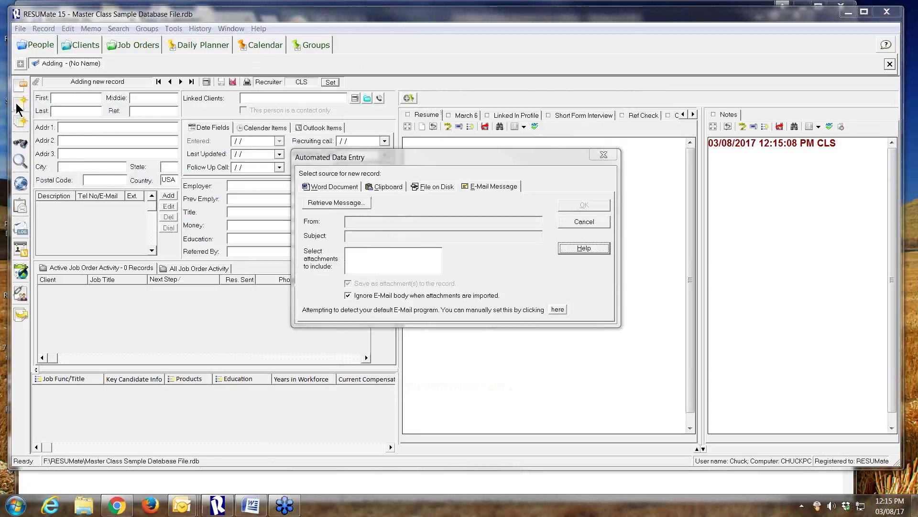
pyautogui.click(468, 186)
pyautogui.click(336, 203)
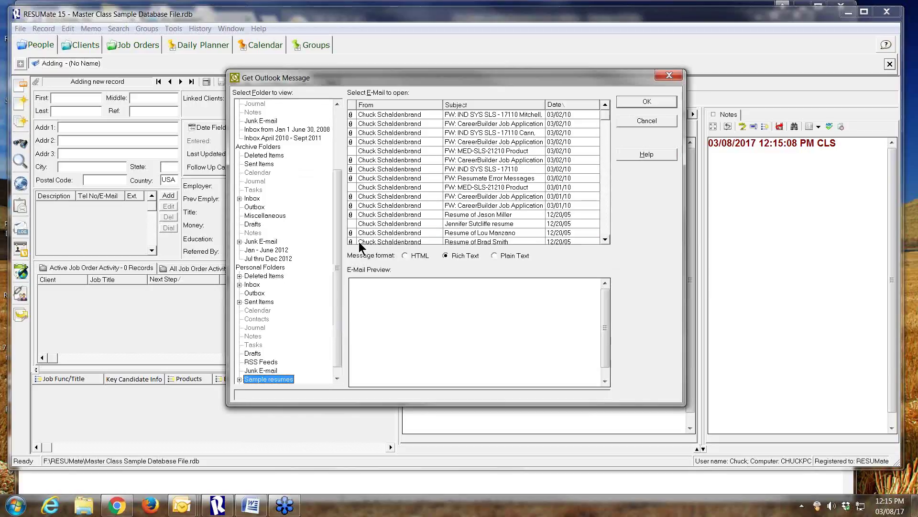
pyautogui.click(361, 242)
pyautogui.click(644, 106)
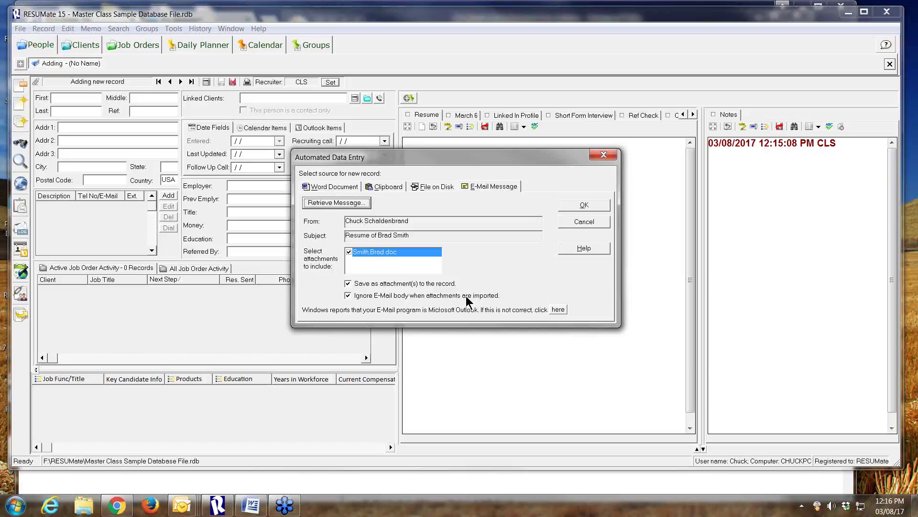
# - Import the attached Word résumé while ignoring the e-mail body, store the file in the Attachments folder, and save the record
pyautogui.doubleClick(347, 295)
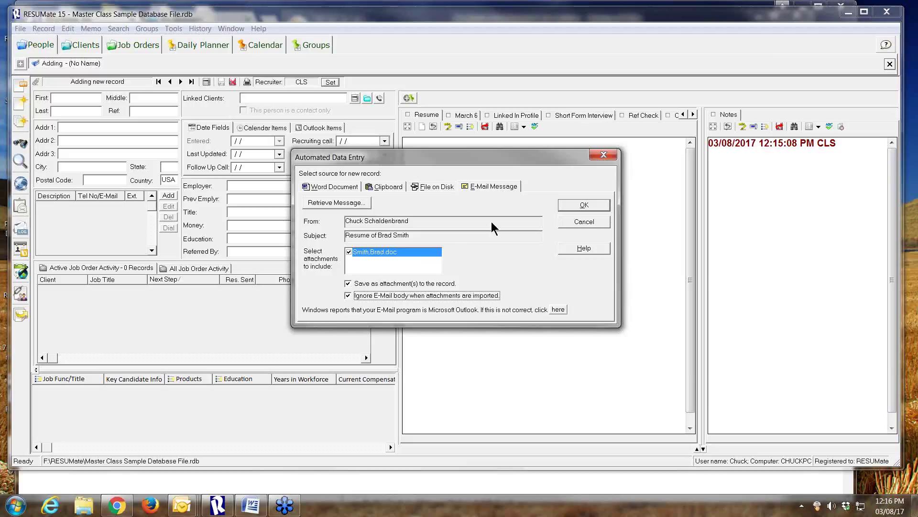
pyautogui.click(581, 206)
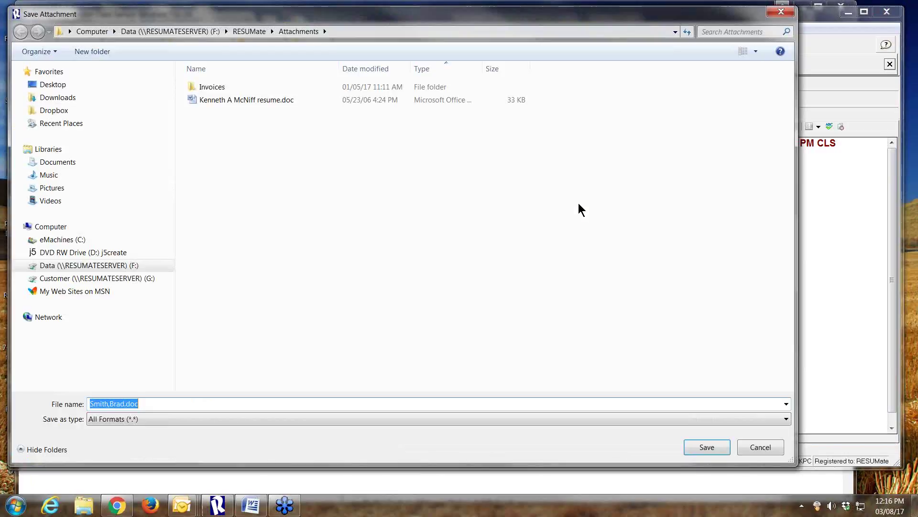
pyautogui.click(707, 446)
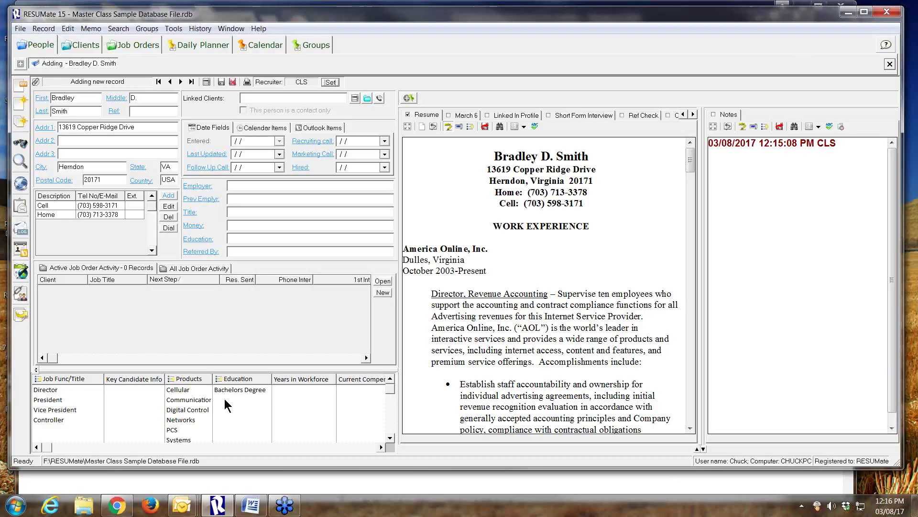
pyautogui.click(221, 82)
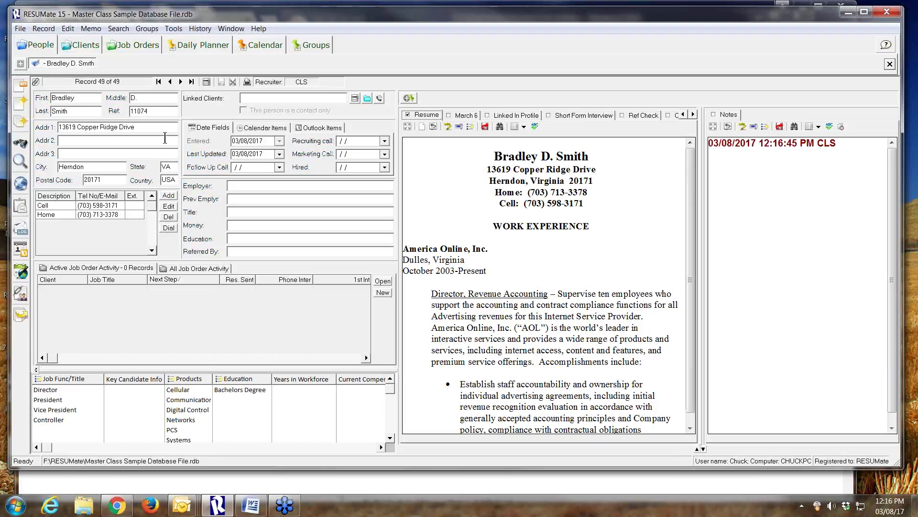
# - Create an e-mail carrying the record's attached Word résumé, and discard the draft without saving it
pyautogui.click(38, 83)
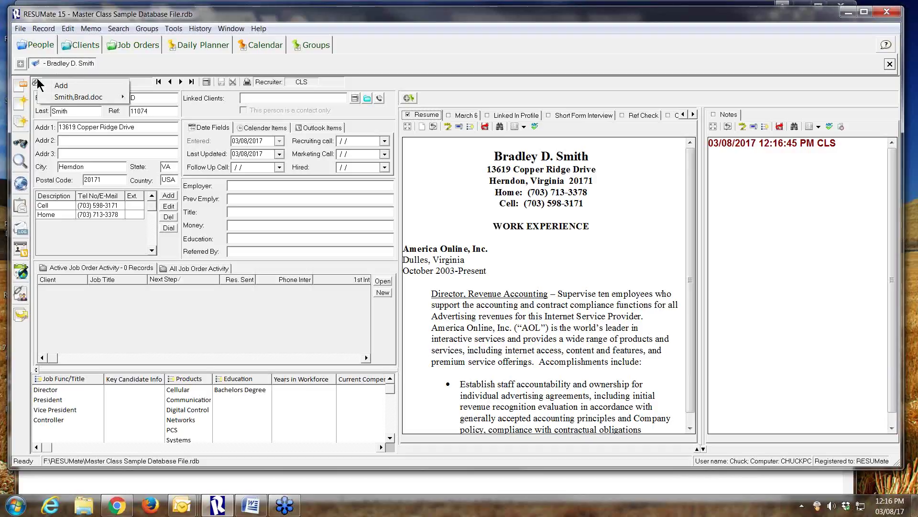
pyautogui.moveTo(59, 99)
pyautogui.moveTo(116, 98)
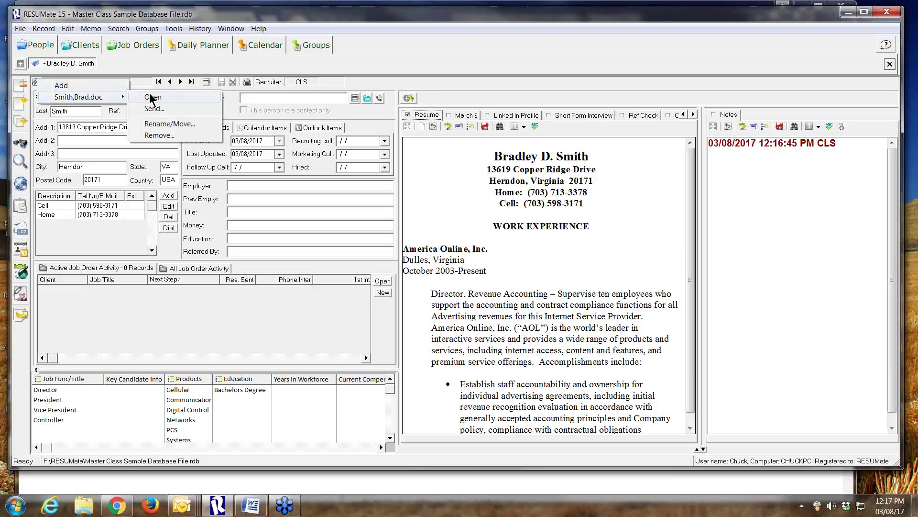
pyautogui.click(151, 110)
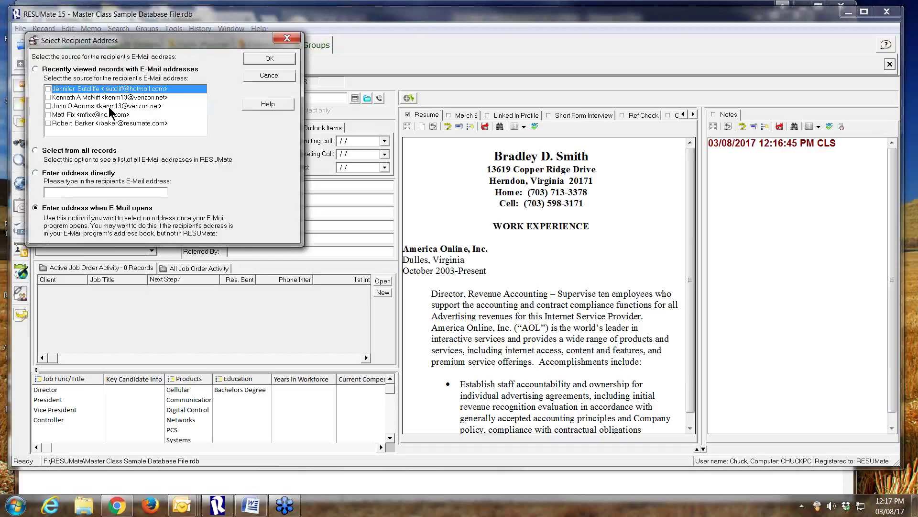
pyautogui.click(39, 173)
pyautogui.click(248, 58)
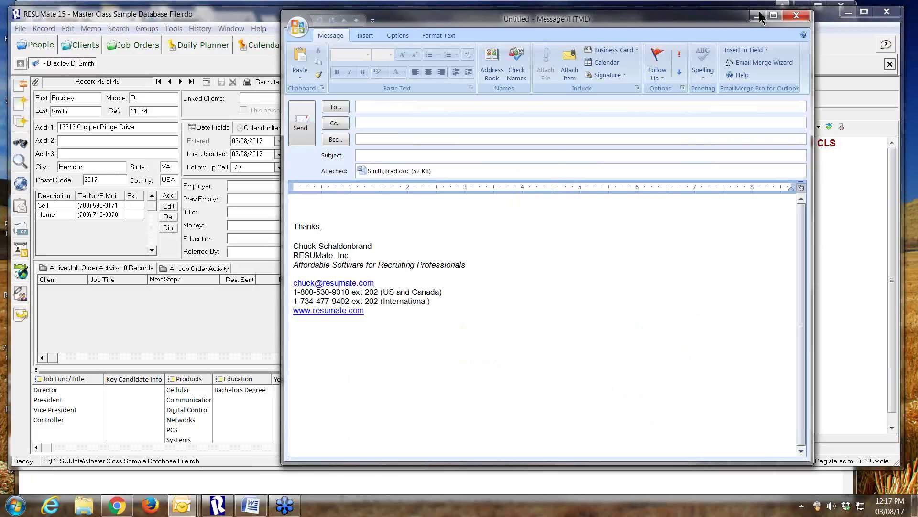
pyautogui.click(796, 15)
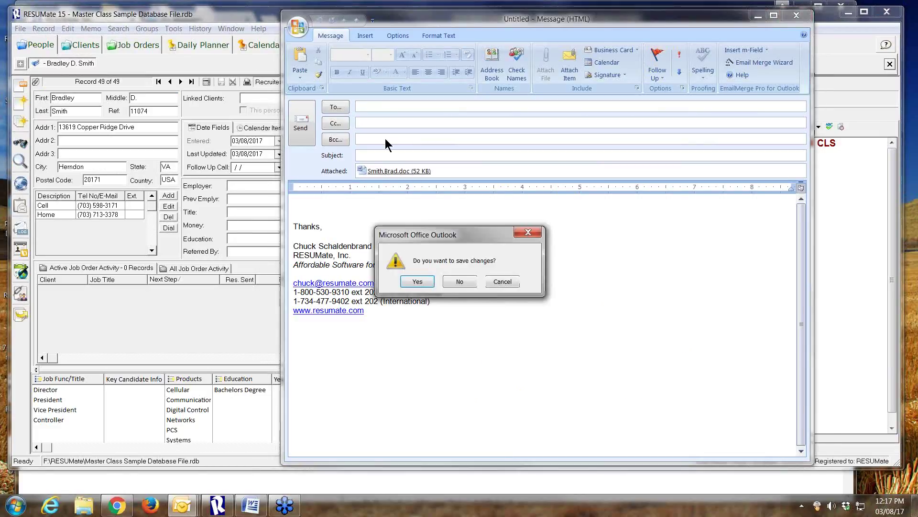
pyautogui.click(452, 281)
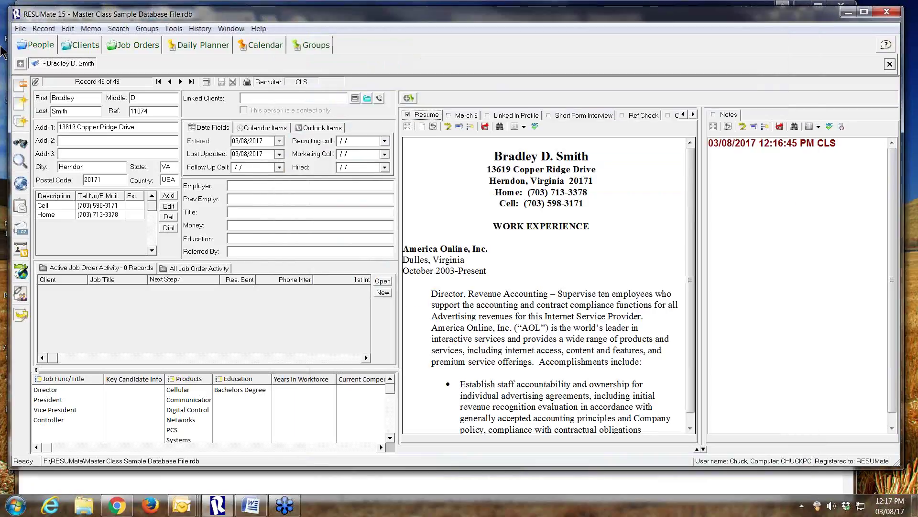
# - Check the attachment list of the saved candidate record and close it
pyautogui.click(36, 82)
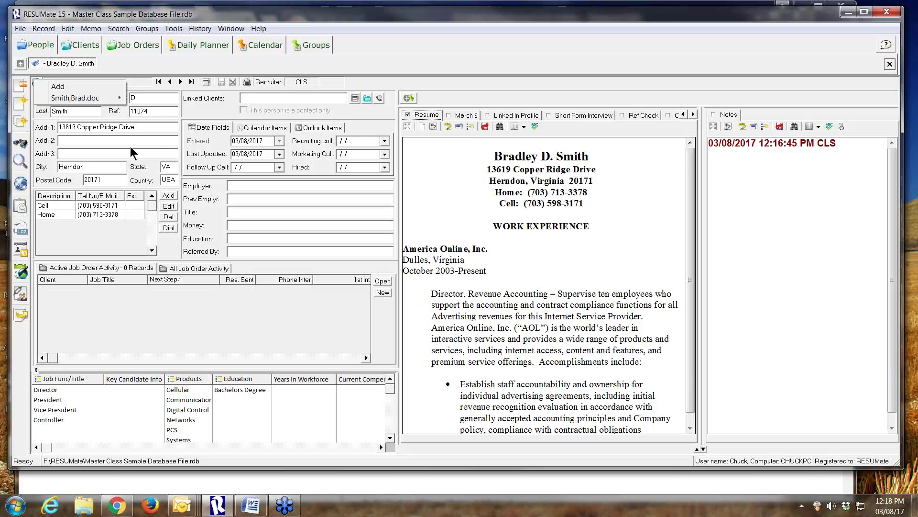
pyautogui.moveTo(61, 101)
pyautogui.click(256, 199)
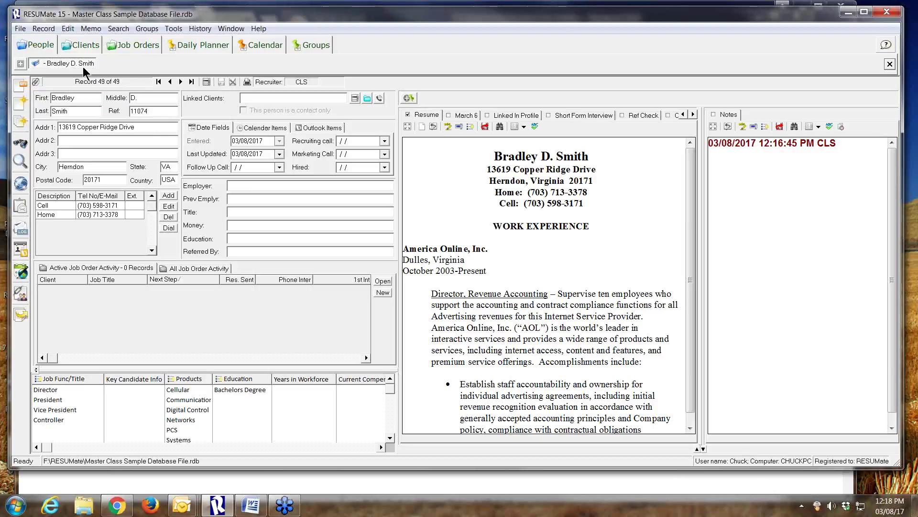
# - Review the attachment folder location in the program's data options and browse its network folders, leaving the options unsaved
pyautogui.click(172, 29)
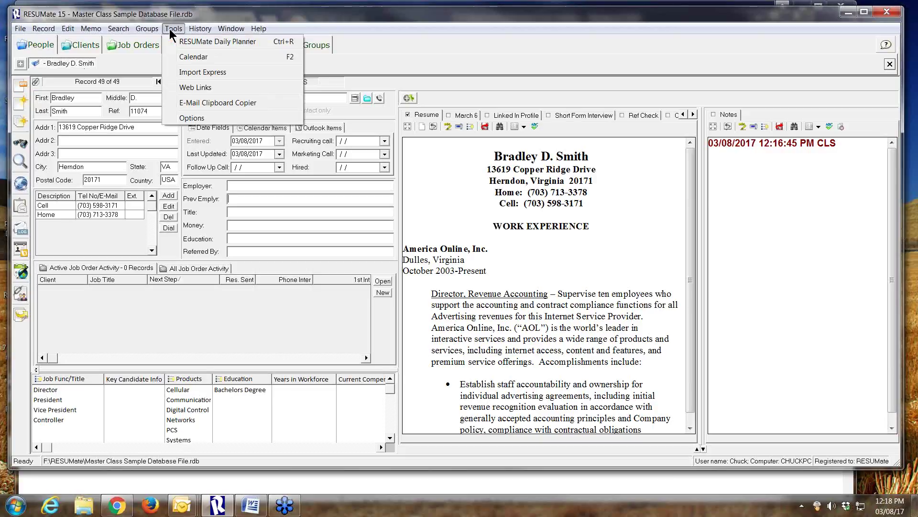
pyautogui.click(192, 118)
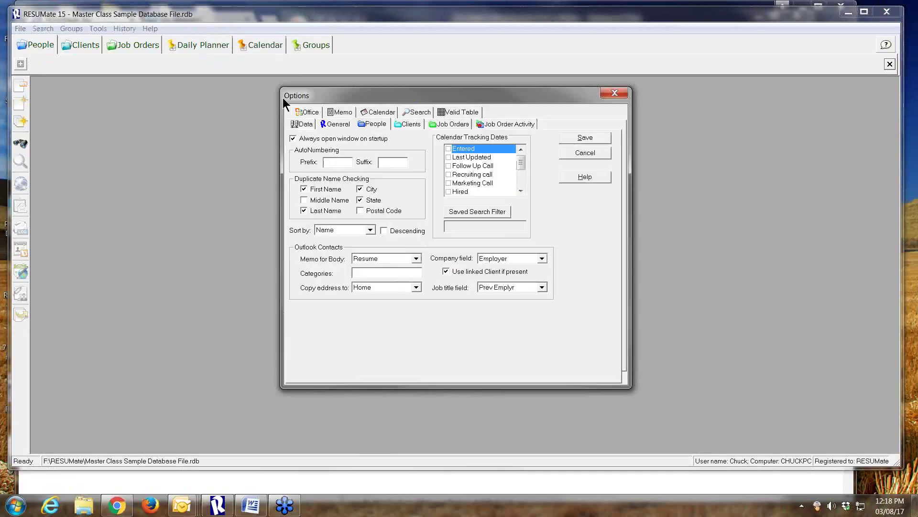
pyautogui.click(301, 125)
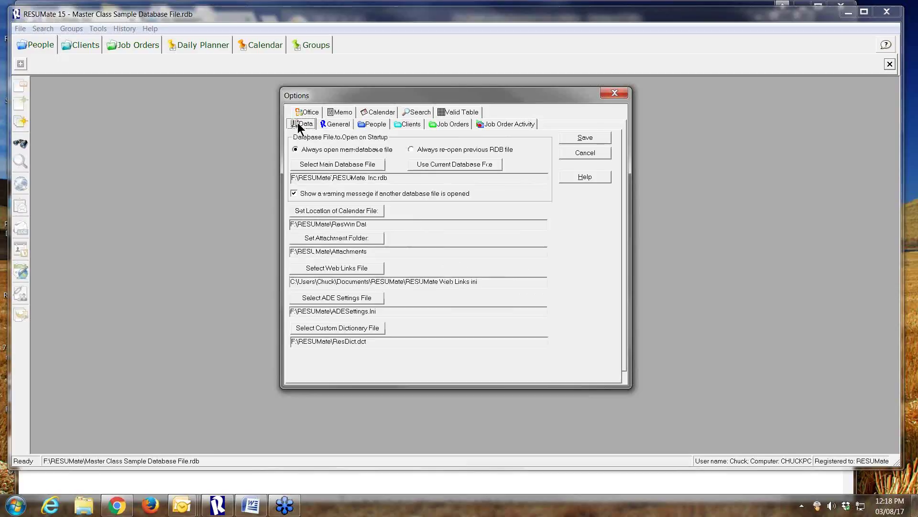
pyautogui.click(335, 237)
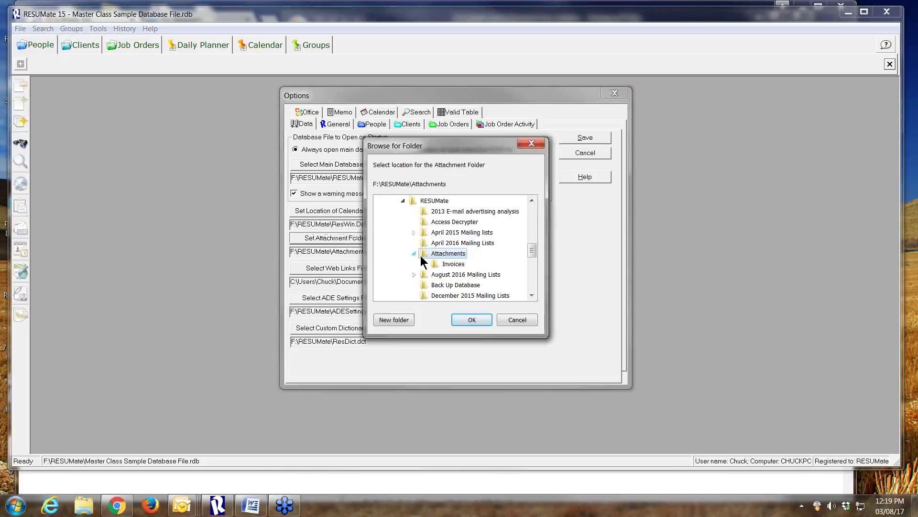
pyautogui.click(532, 200)
pyautogui.click(532, 200)
pyautogui.click(532, 200)
pyautogui.click(532, 200)
pyautogui.click(532, 200)
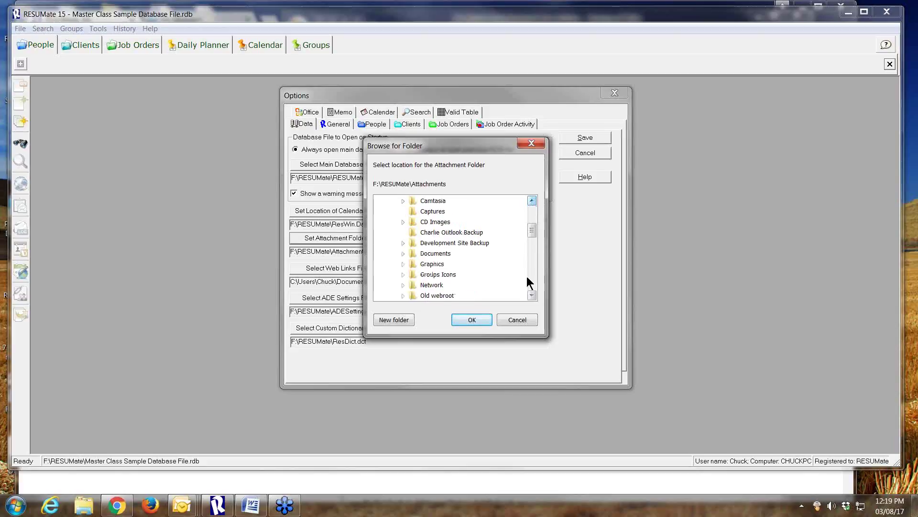
pyautogui.click(517, 319)
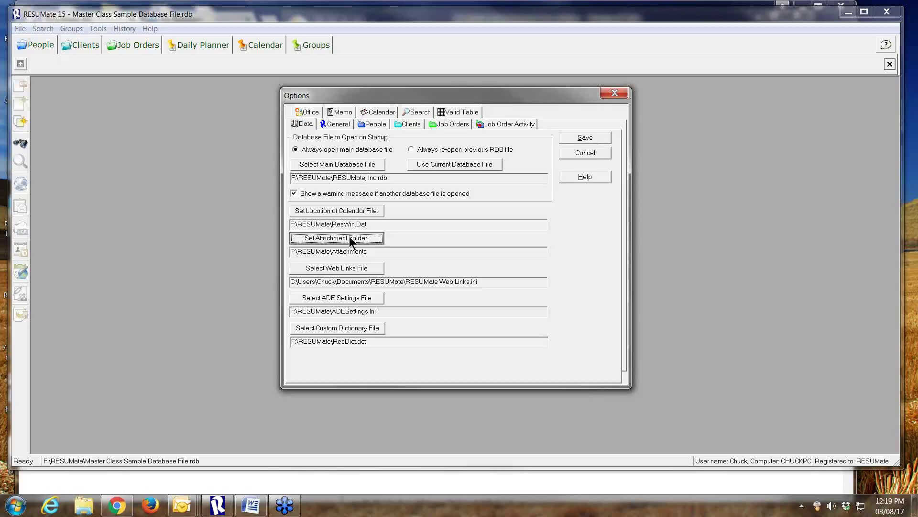
pyautogui.click(579, 152)
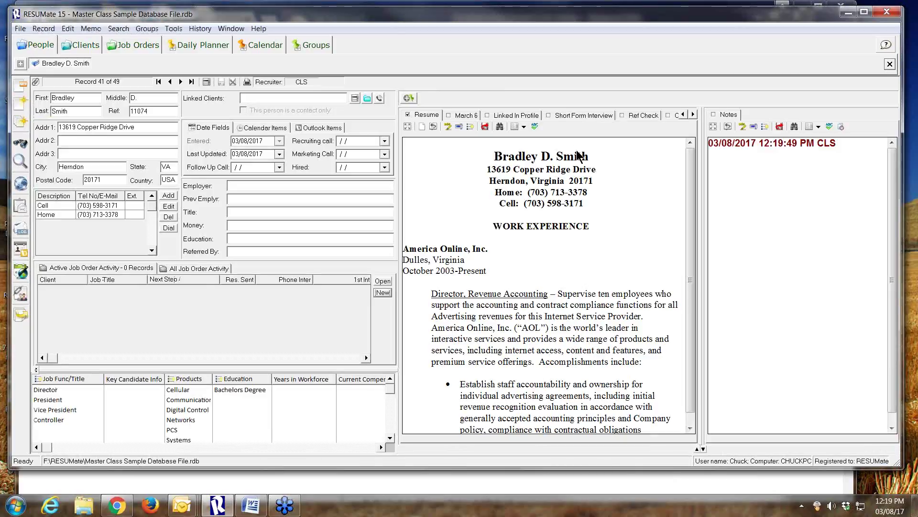
# - Check the actions for the candidate's attached résumé and browse the Attachments folder for another file, without attaching one
pyautogui.click(36, 82)
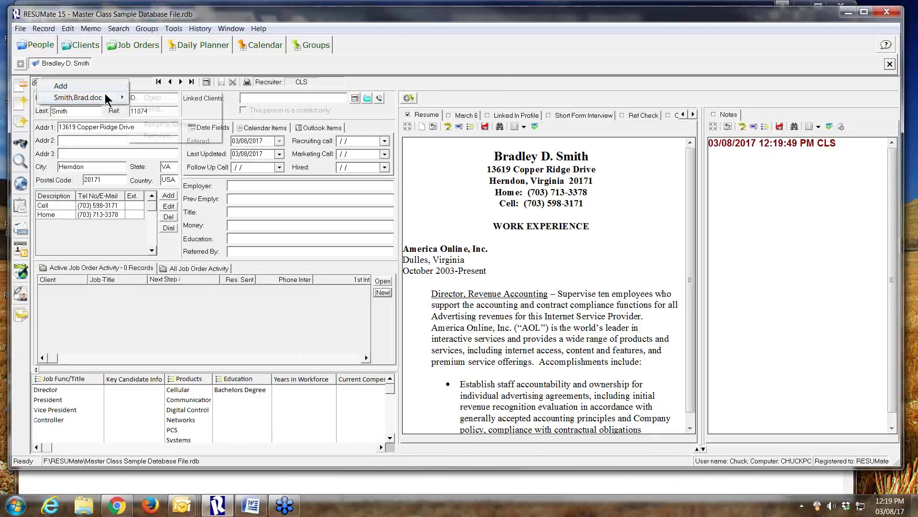
pyautogui.moveTo(106, 98)
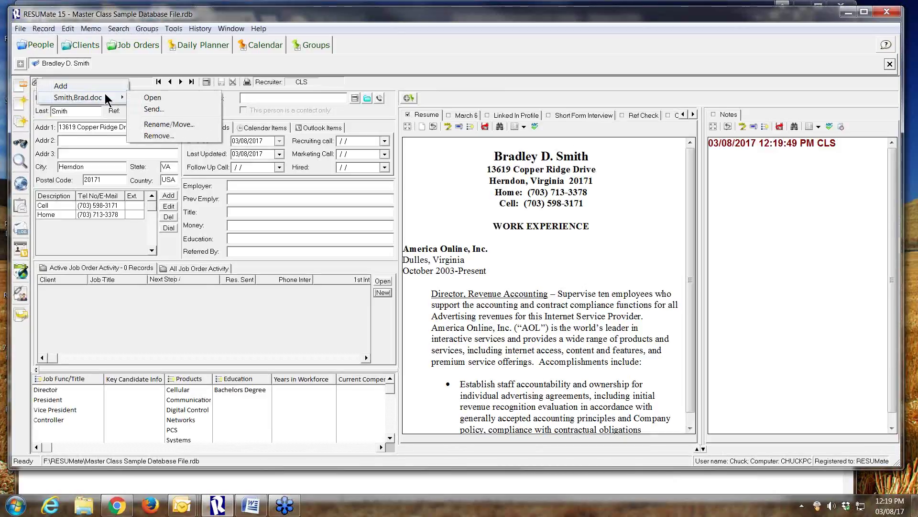
pyautogui.click(73, 86)
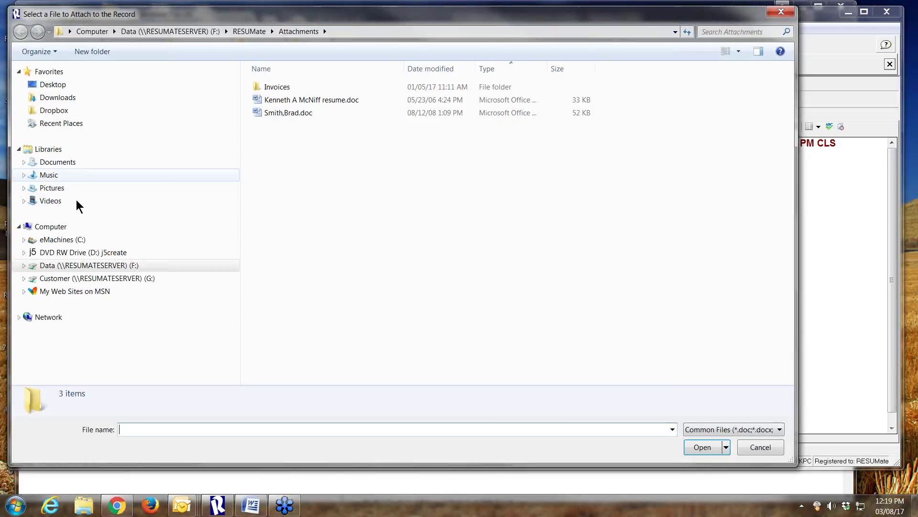
pyautogui.click(760, 446)
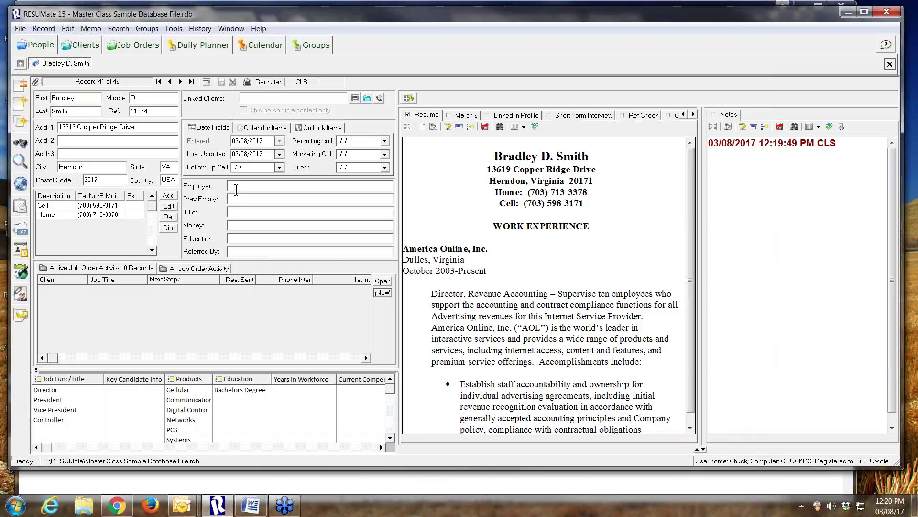
# - Try to reopen an earlier candidate record from the list of recently viewed records
pyautogui.click(174, 29)
pyautogui.moveTo(203, 31)
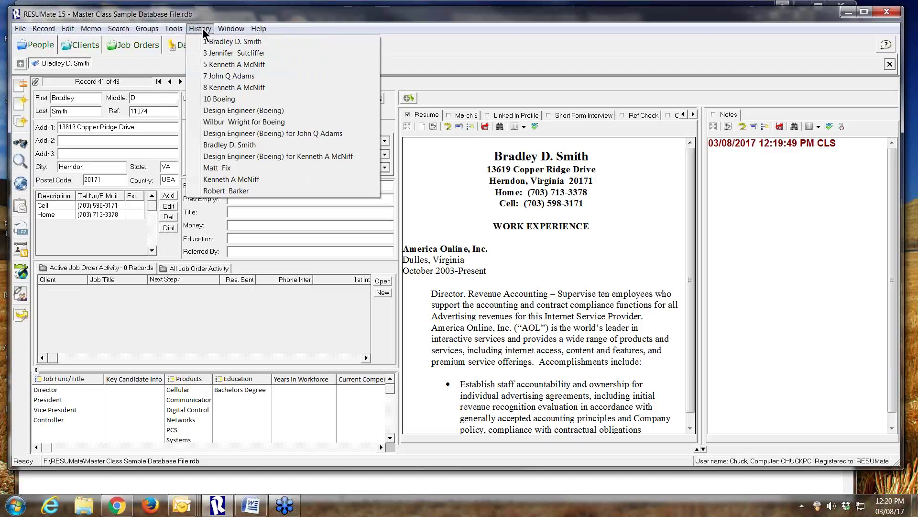
pyautogui.moveTo(43, 31)
pyautogui.click(235, 88)
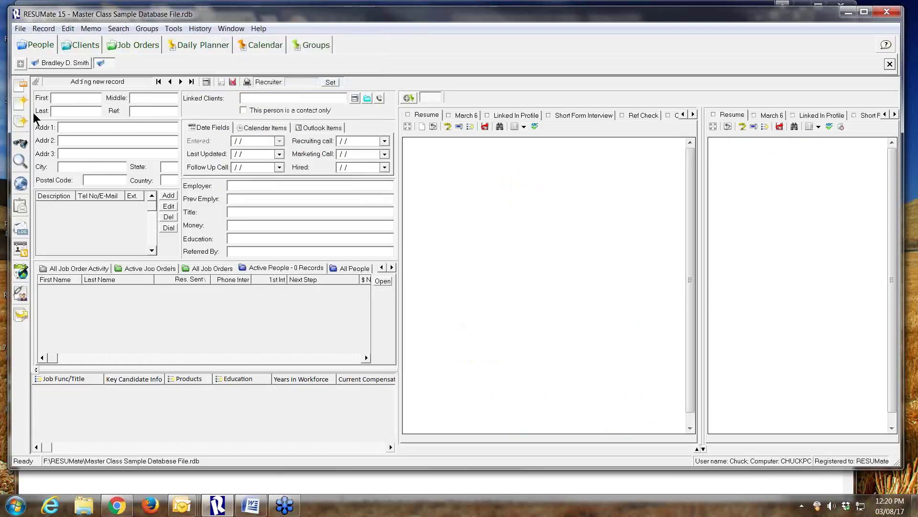
pyautogui.click(60, 63)
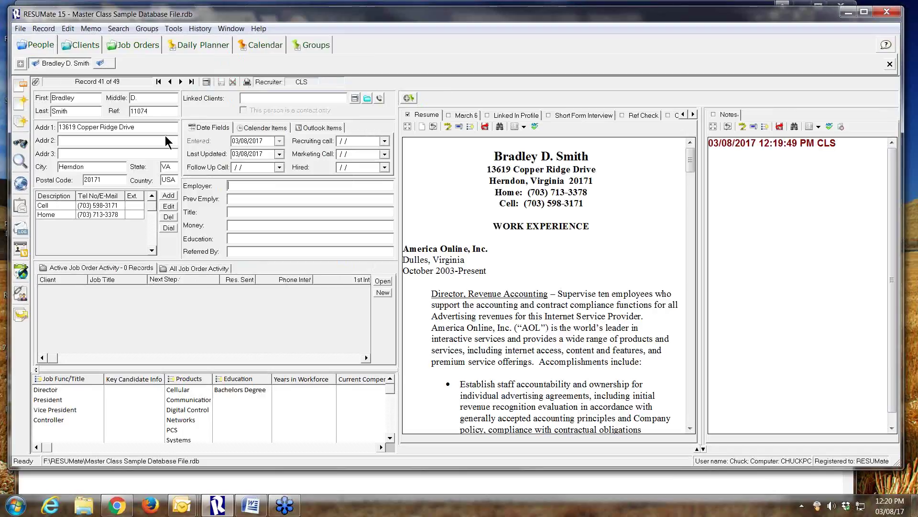
pyautogui.click(207, 32)
pyautogui.click(214, 87)
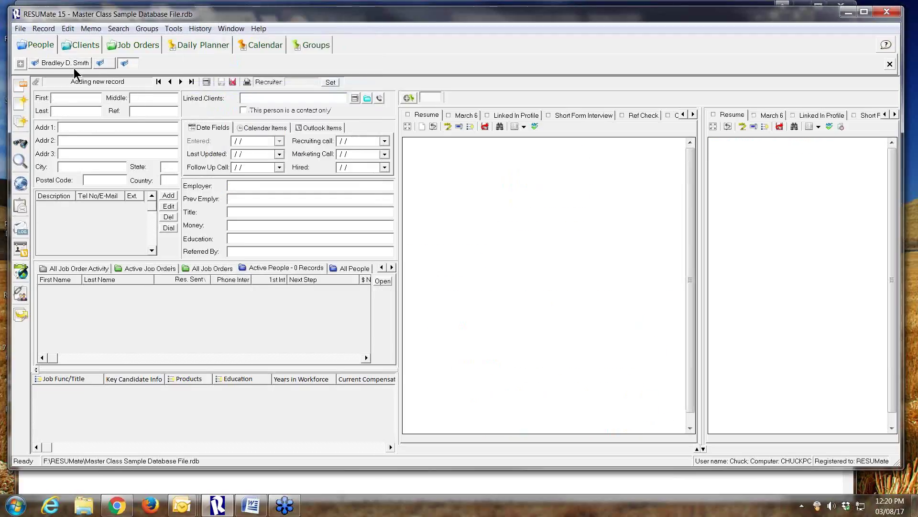
# - Find the Long Beach candidate by last name with QuickSearch, open the record, and check the history of recently viewed records
pyautogui.click(21, 143)
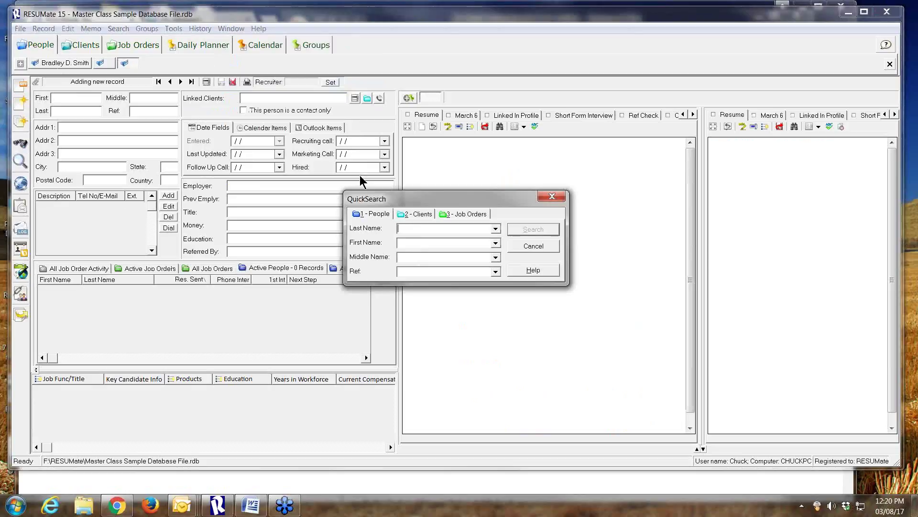
pyautogui.write('mcn')
pyautogui.press('Return')
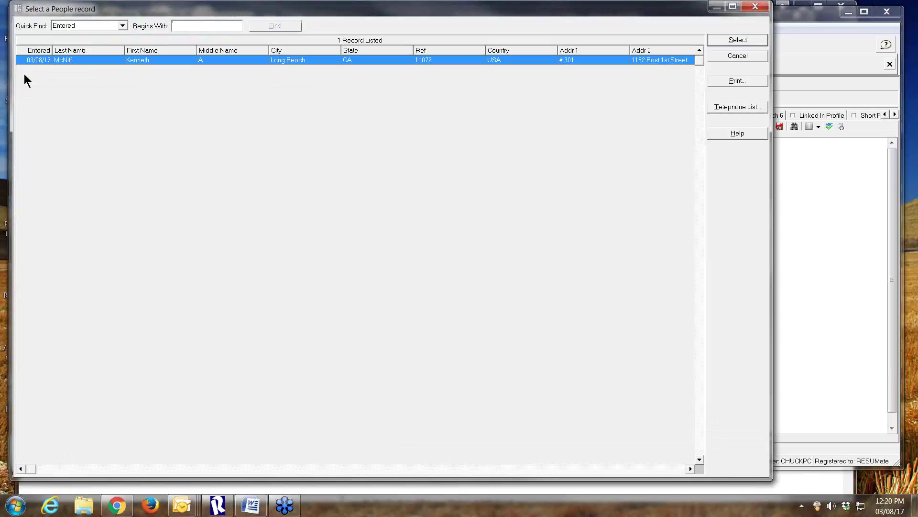
pyautogui.click(718, 40)
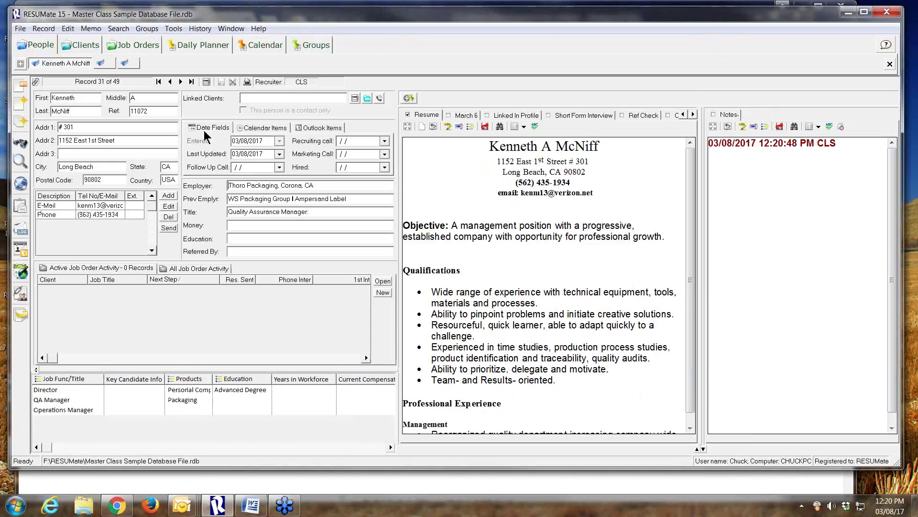
pyautogui.click(199, 29)
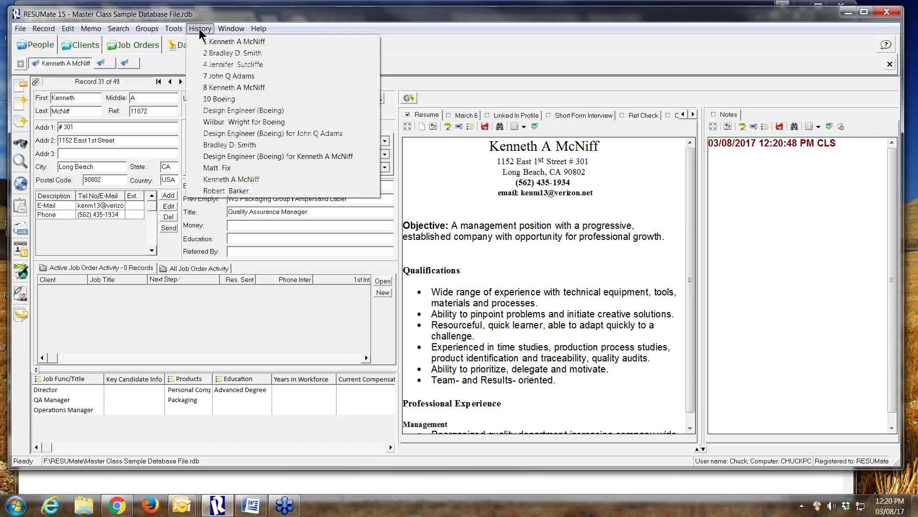
pyautogui.click(258, 226)
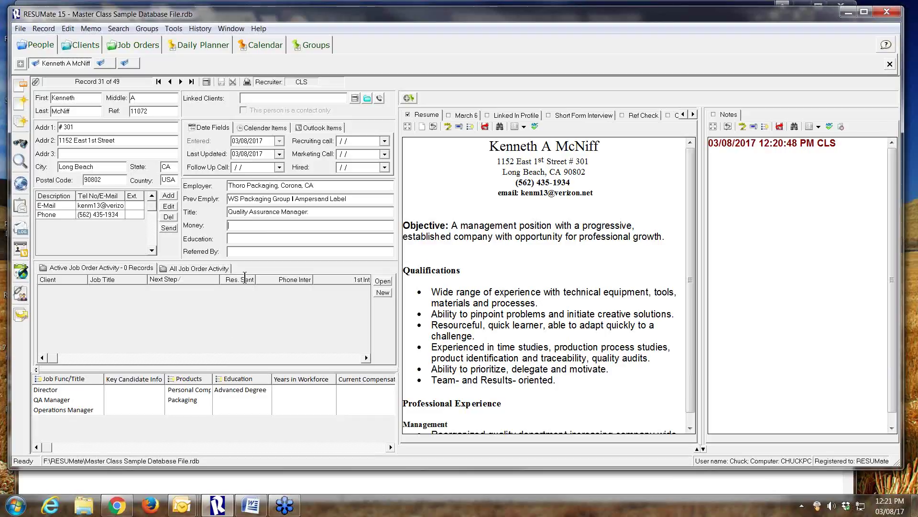
# - Open Import Express, compare its disk-file and Outlook e-mail settings, and choose importing files from a folder
pyautogui.click(21, 123)
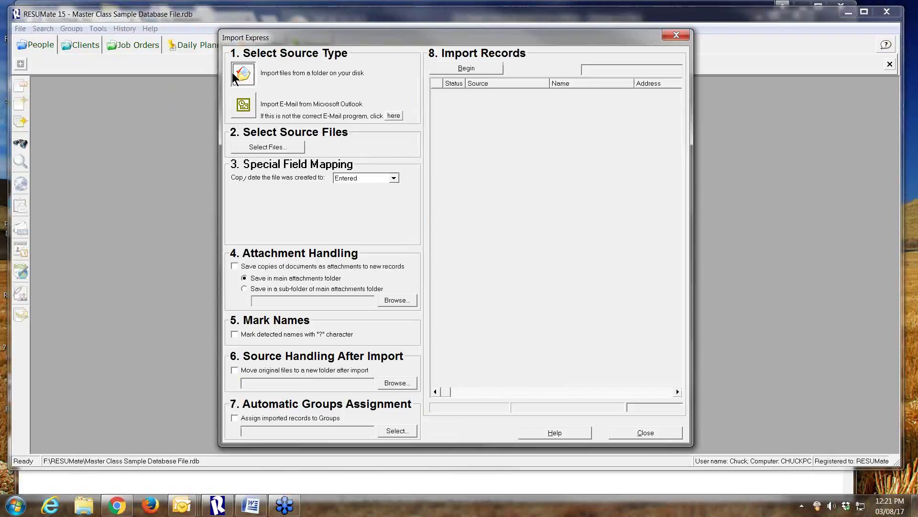
pyautogui.click(244, 106)
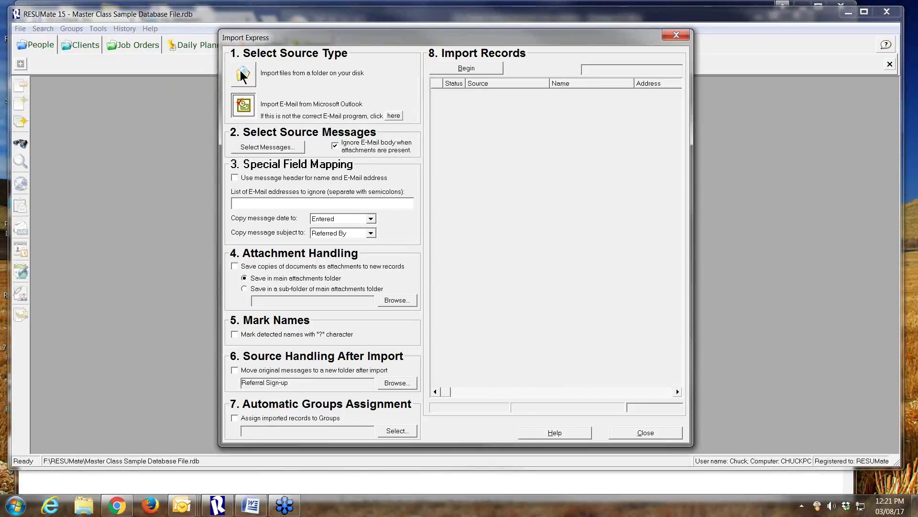
pyautogui.click(242, 75)
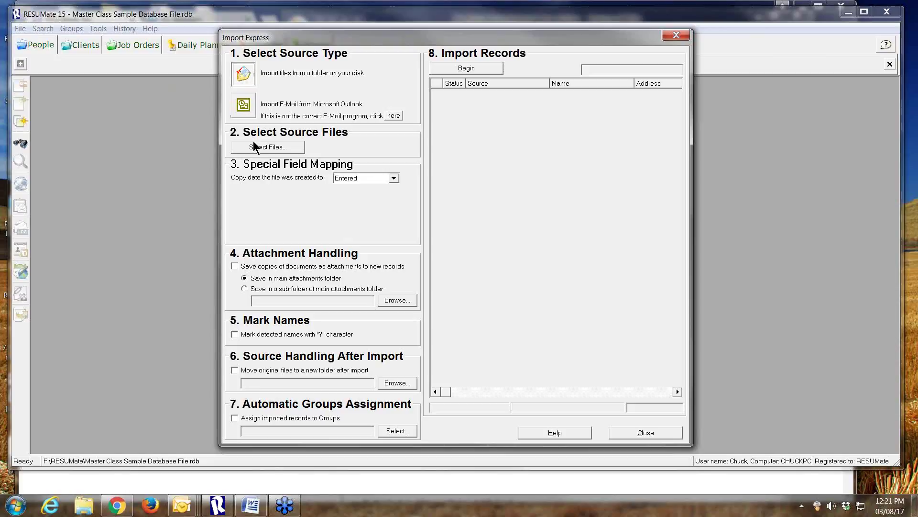
pyautogui.click(246, 113)
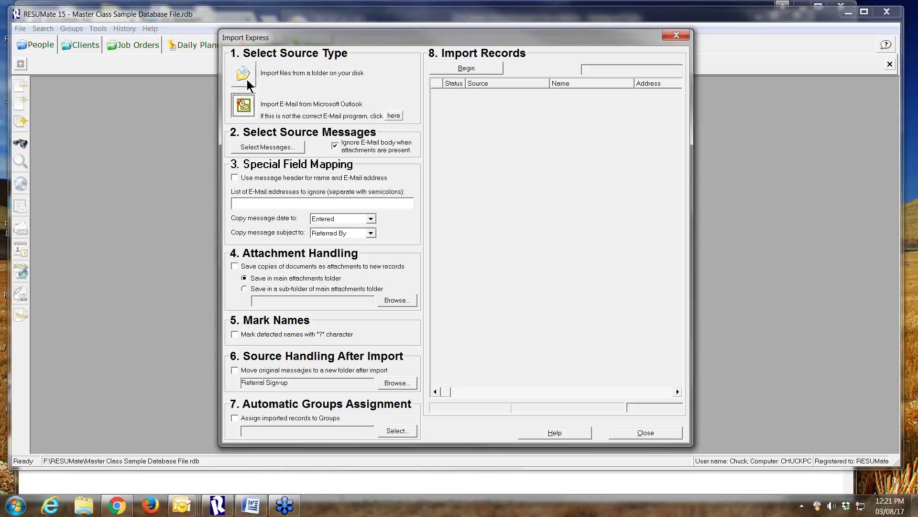
pyautogui.click(245, 74)
# - Load the Sample Resumes files from the first one listed through Resume 1.pdf as the import sources
pyautogui.click(262, 147)
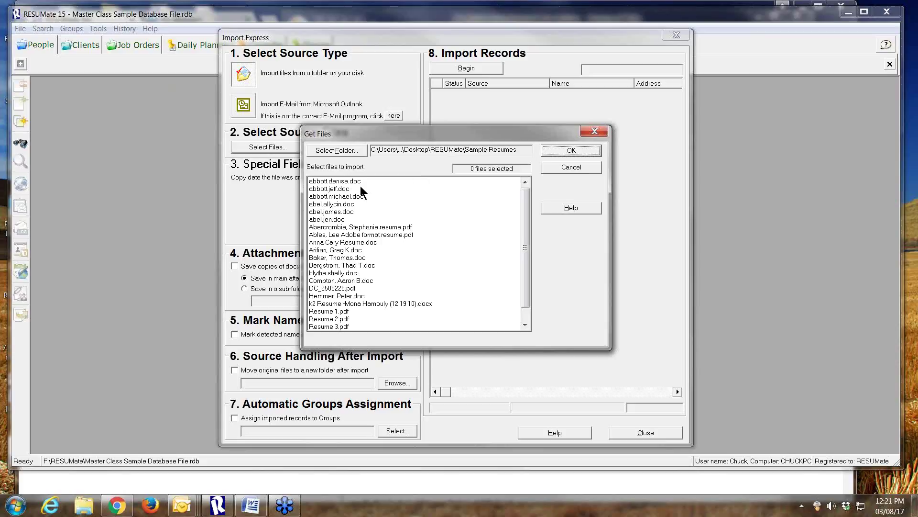
pyautogui.click(325, 182)
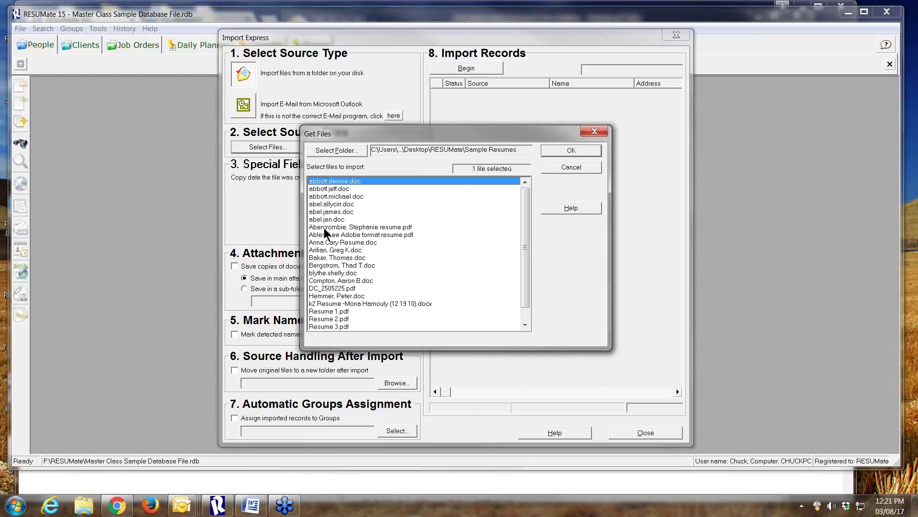
pyautogui.keyDown('shift'); pyautogui.click(330, 312); pyautogui.keyUp('shift')
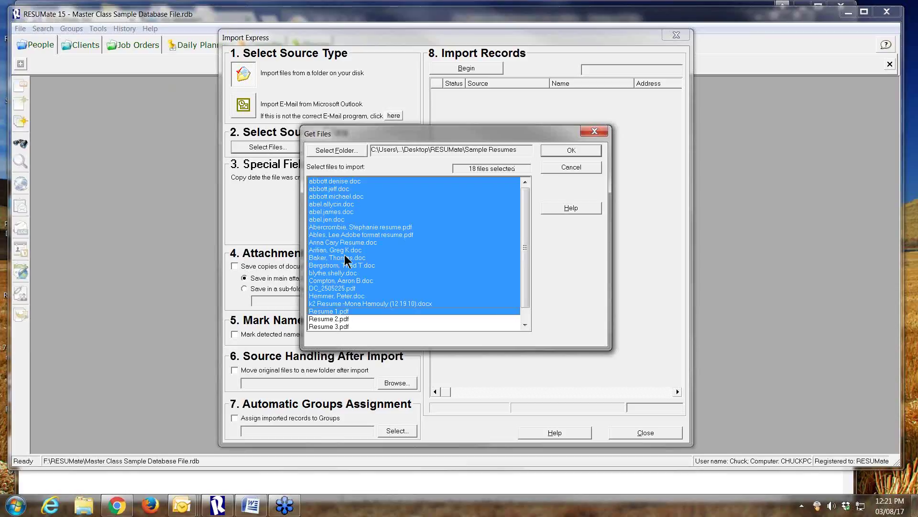
pyautogui.click(564, 149)
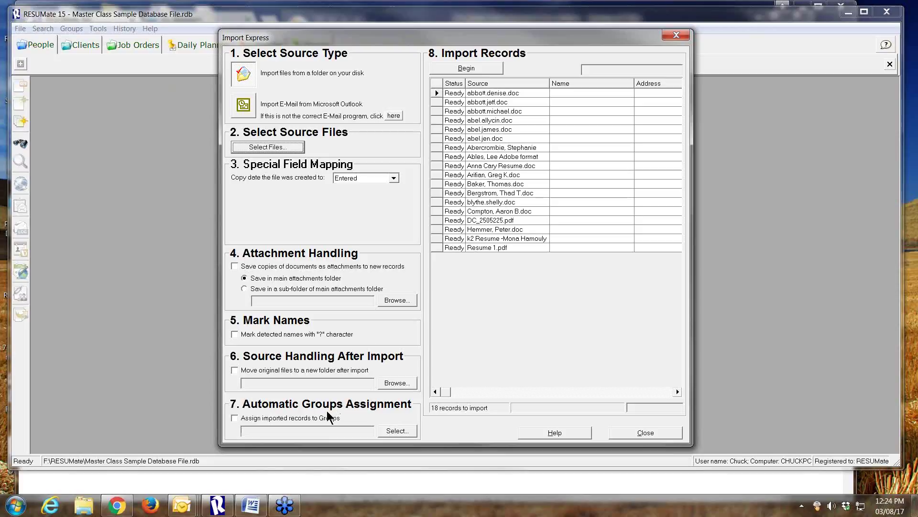
# - Turn on group assignment for imported records, review the available groups without choosing one, and close Import Express without importing
pyautogui.click(235, 417)
pyautogui.click(390, 429)
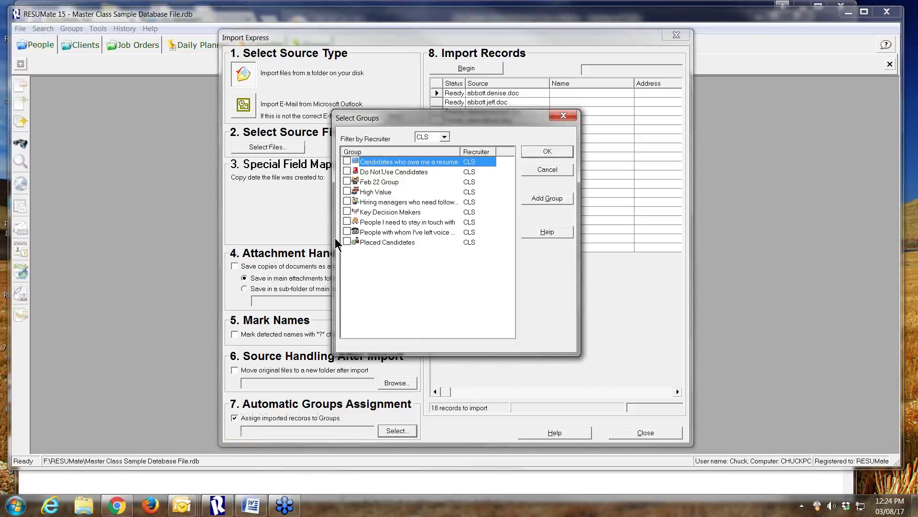
pyautogui.click(530, 173)
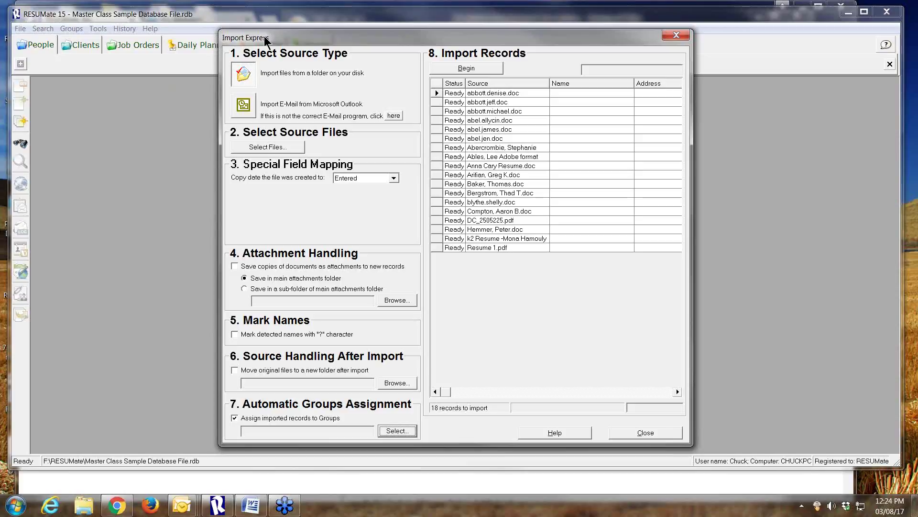
pyautogui.click(677, 35)
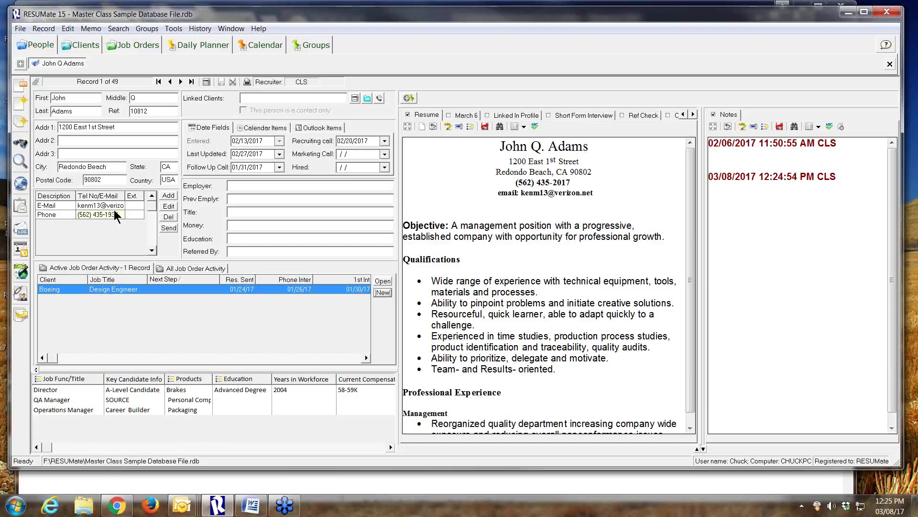
# - Add a new people record with the candidate's first and last name, and save it without reviewing the duplicate
pyautogui.click(20, 88)
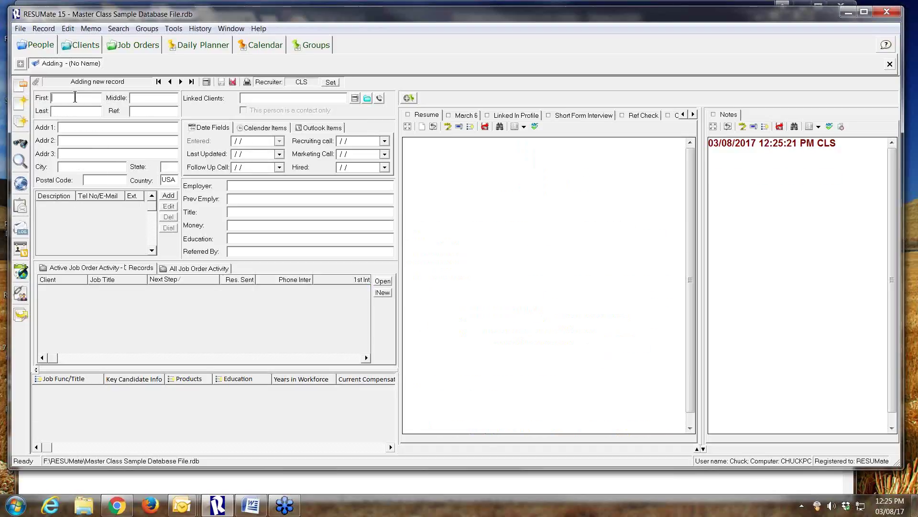
pyautogui.write('M')
pyautogui.write('ary')
pyautogui.write('S')
pyautogui.write('m')
pyautogui.write('i')
pyautogui.write('th')
pyautogui.click(221, 81)
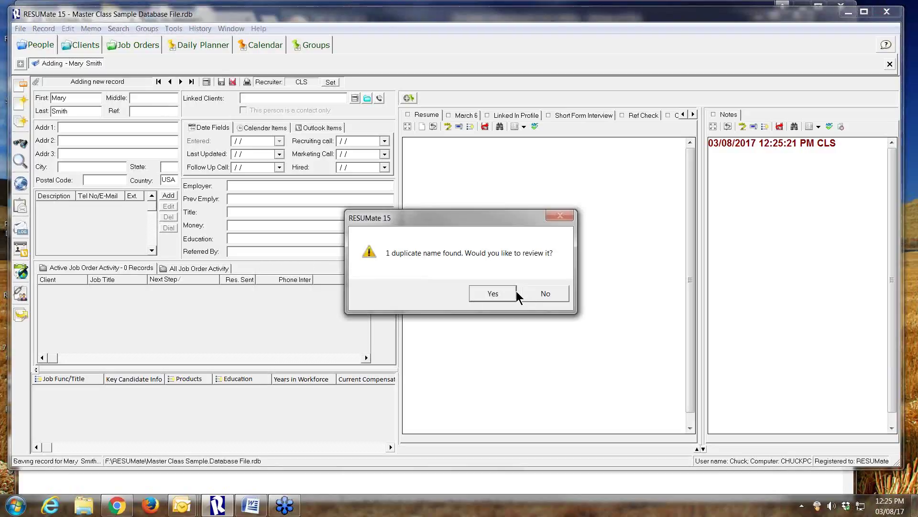
pyautogui.click(546, 294)
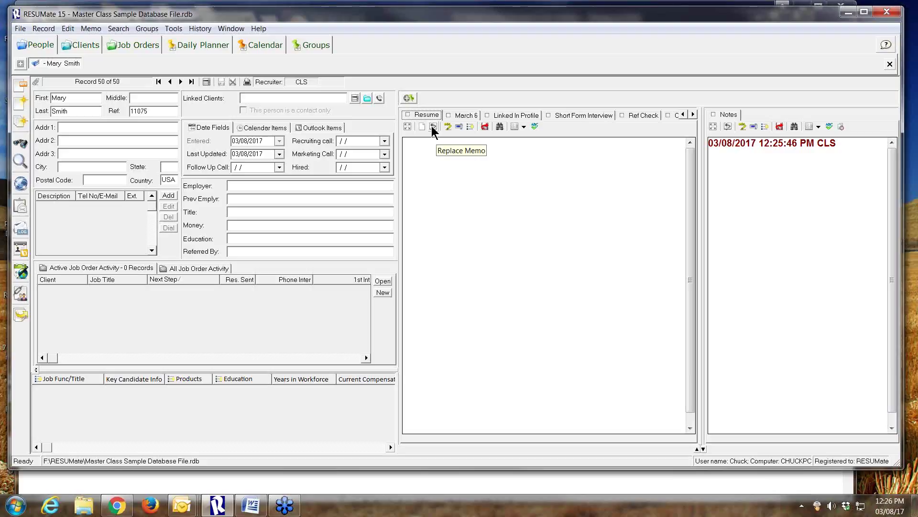
# - Replace the record's Resume memo with the .doc resume dated 10/28/09 from the Sample Resumes folder on disk
pyautogui.click(431, 126)
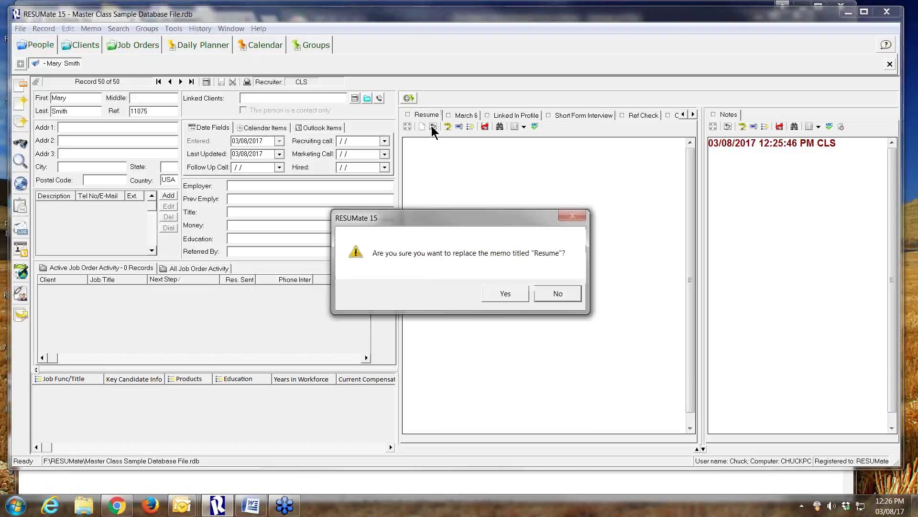
pyautogui.click(498, 292)
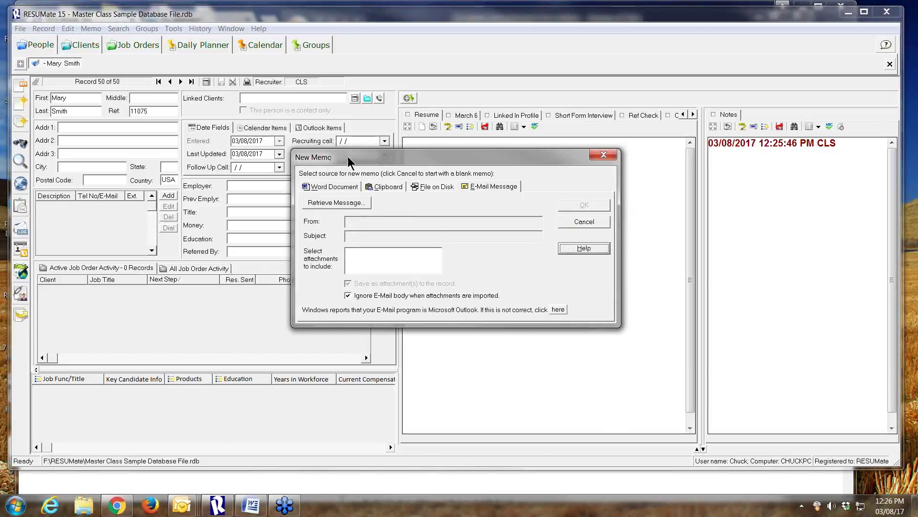
pyautogui.click(433, 188)
pyautogui.click(330, 202)
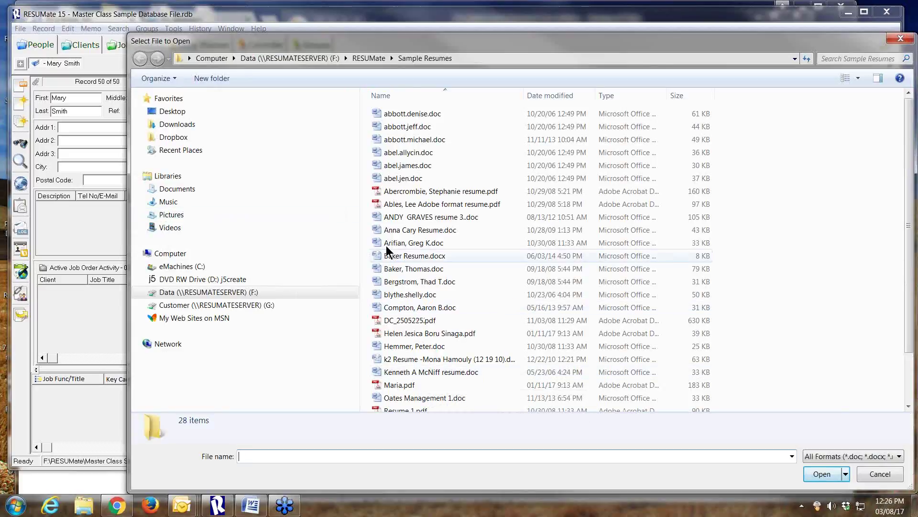
pyautogui.click(417, 230)
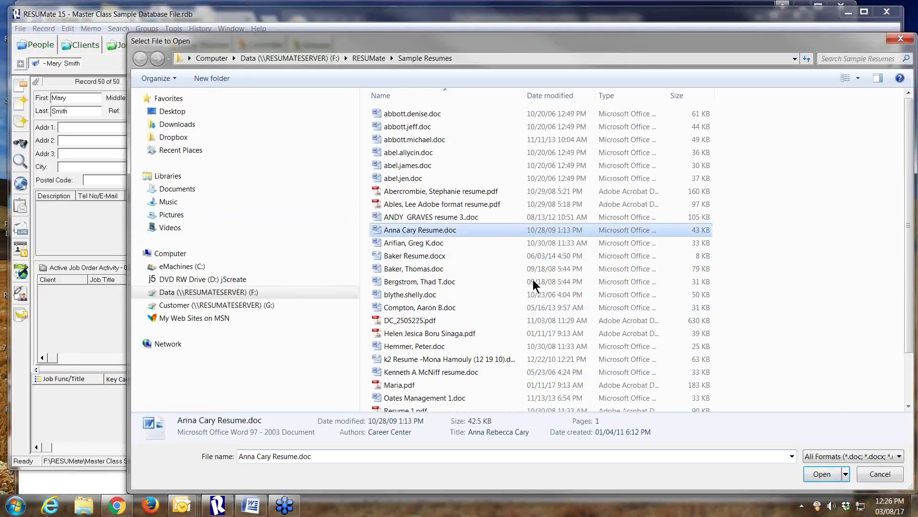
pyautogui.click(821, 474)
pyautogui.click(581, 204)
pyautogui.click(703, 447)
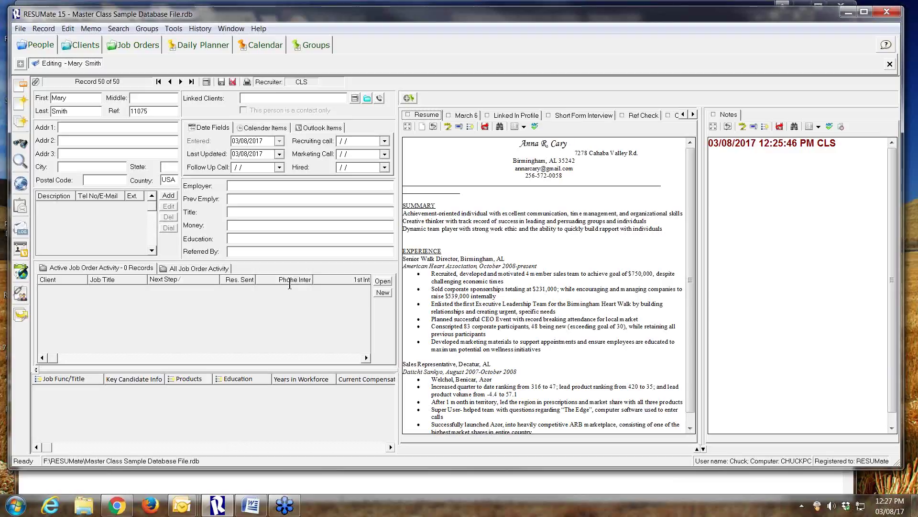
# - Automatically fill the classification, address, phone and e-mail fields from the Resume memo, and save the record
pyautogui.click(465, 129)
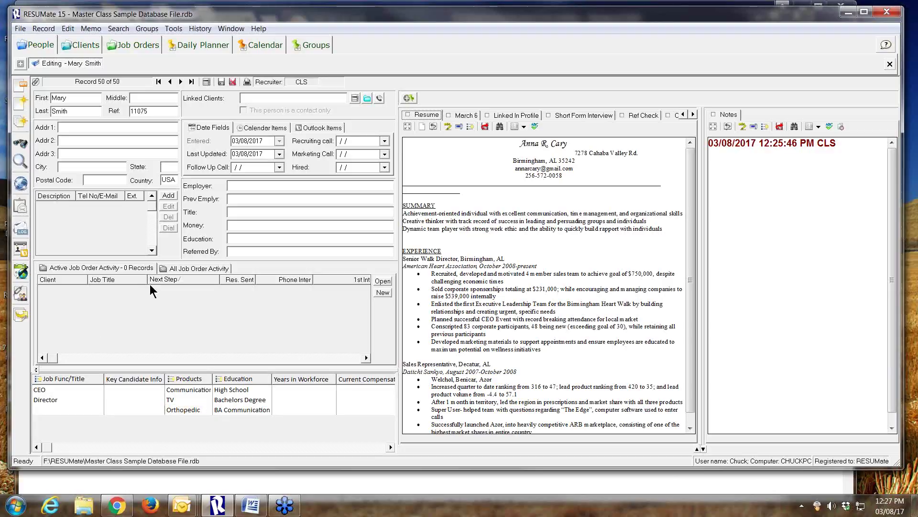
pyautogui.click(459, 127)
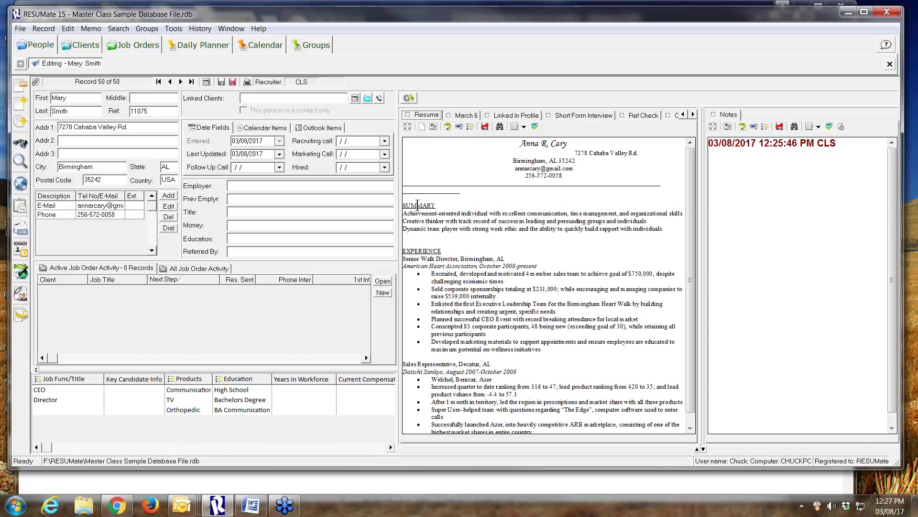
pyautogui.click(220, 82)
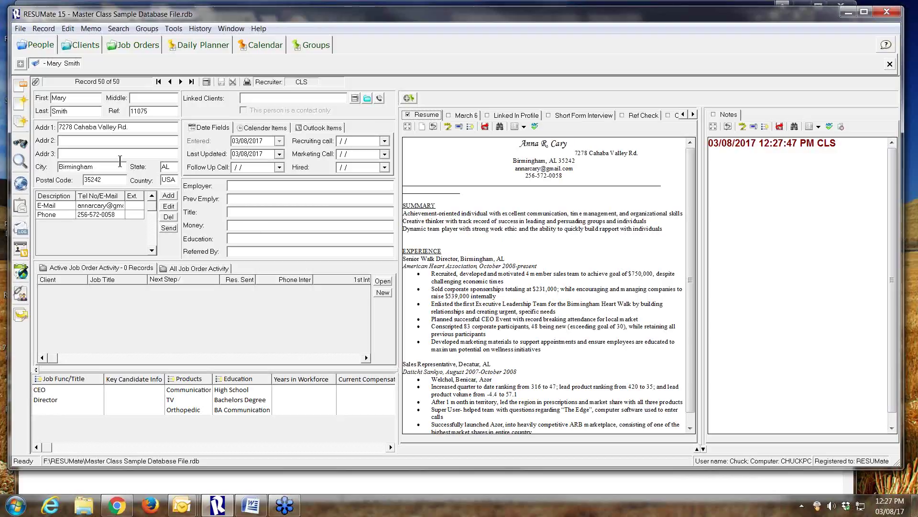
# - Open the Import Wizard from the database tools
pyautogui.click(20, 30)
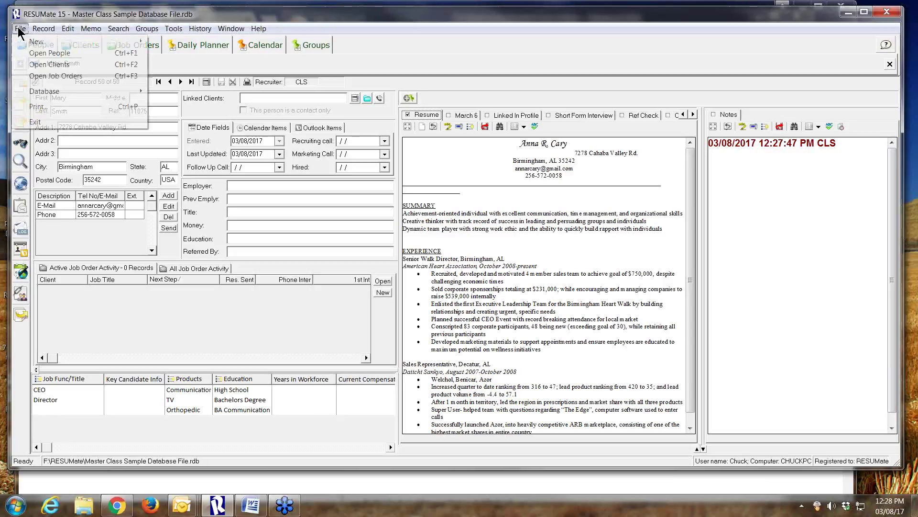
pyautogui.moveTo(106, 91)
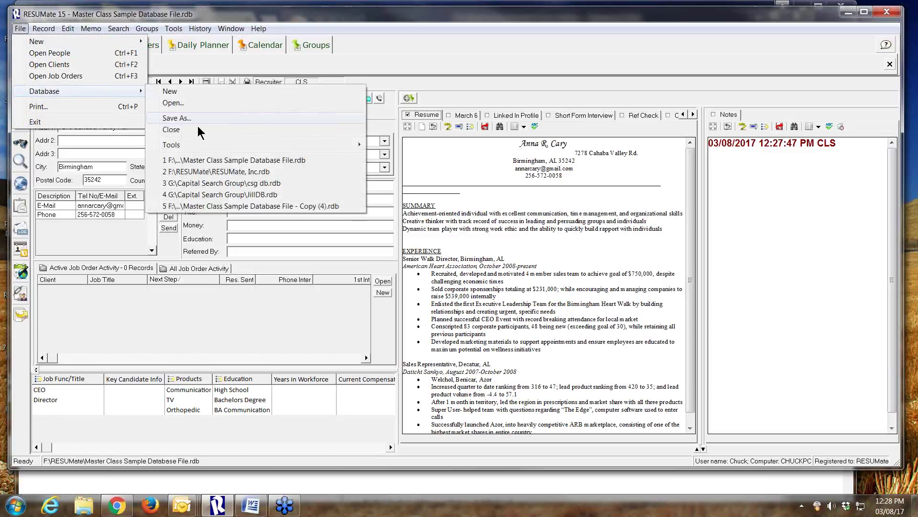
pyautogui.moveTo(266, 145)
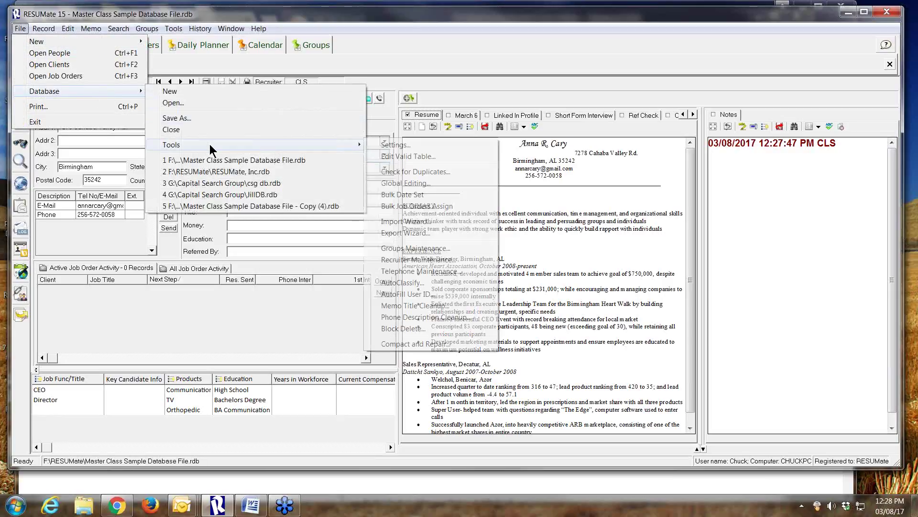
pyautogui.click(310, 144)
pyautogui.click(359, 146)
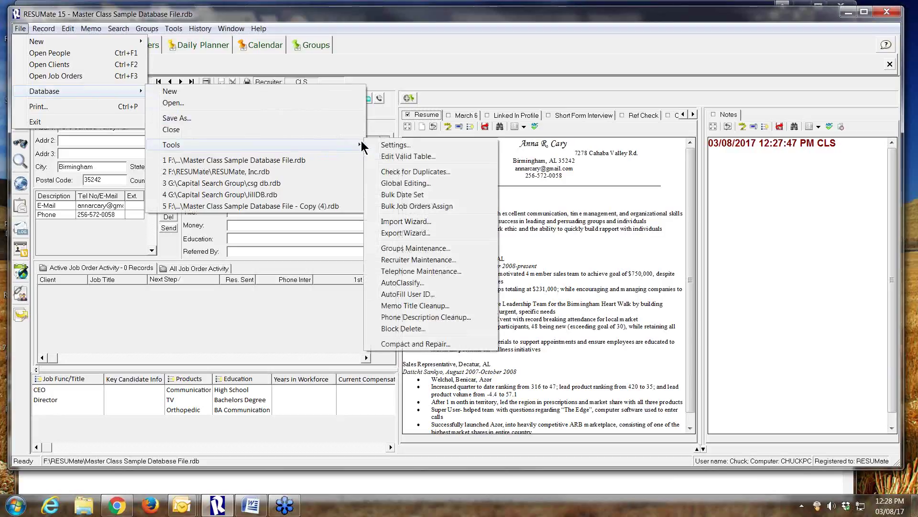
pyautogui.click(402, 221)
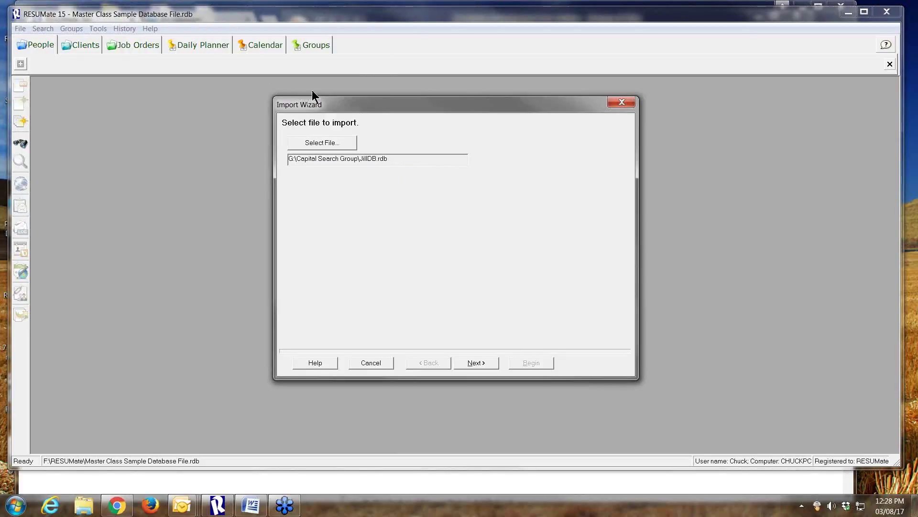
# - Choose Sept 23 Hoovers sample pharma file.csv from the Desktop as import source, review its delimiter settings, and close the wizard without importing
pyautogui.click(314, 144)
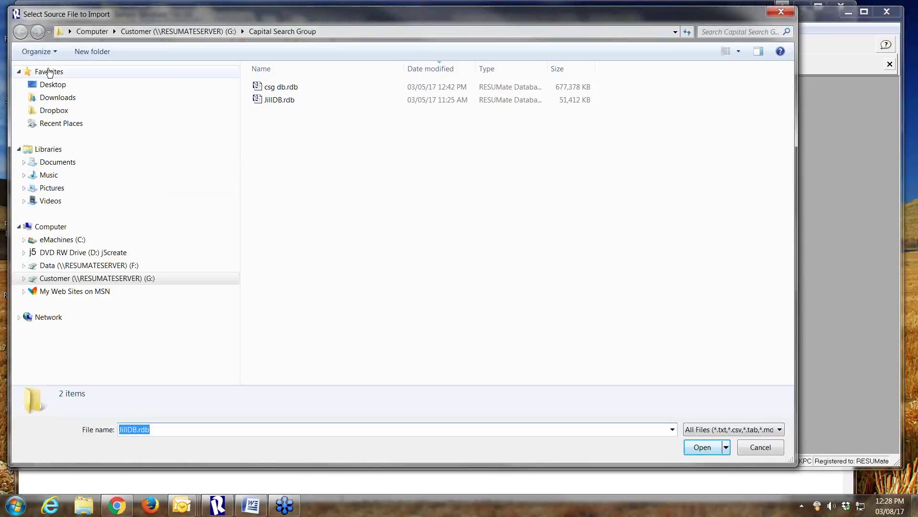
pyautogui.click(52, 84)
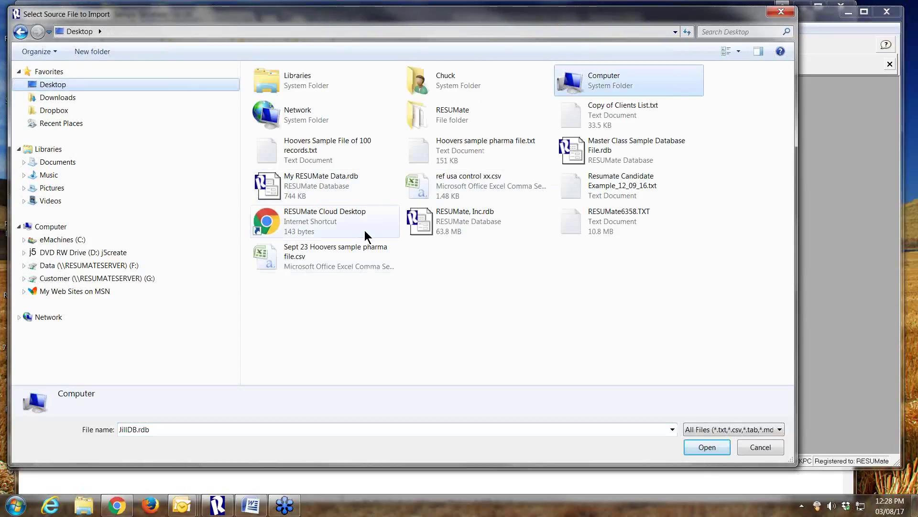
pyautogui.click(304, 246)
pyautogui.click(701, 447)
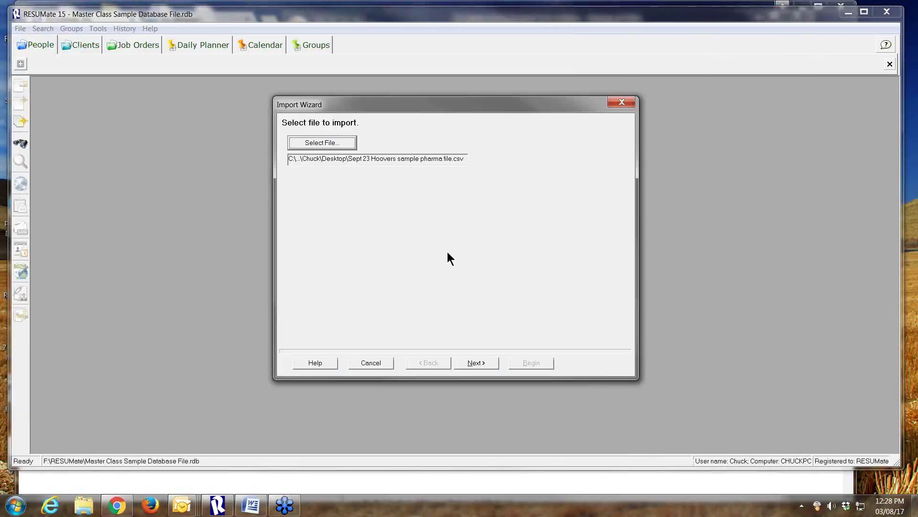
pyautogui.click(475, 366)
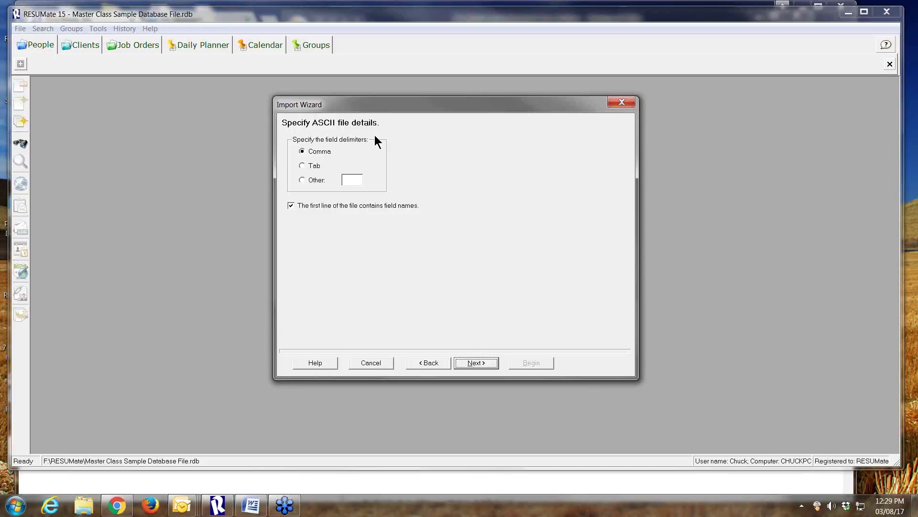
pyautogui.click(626, 102)
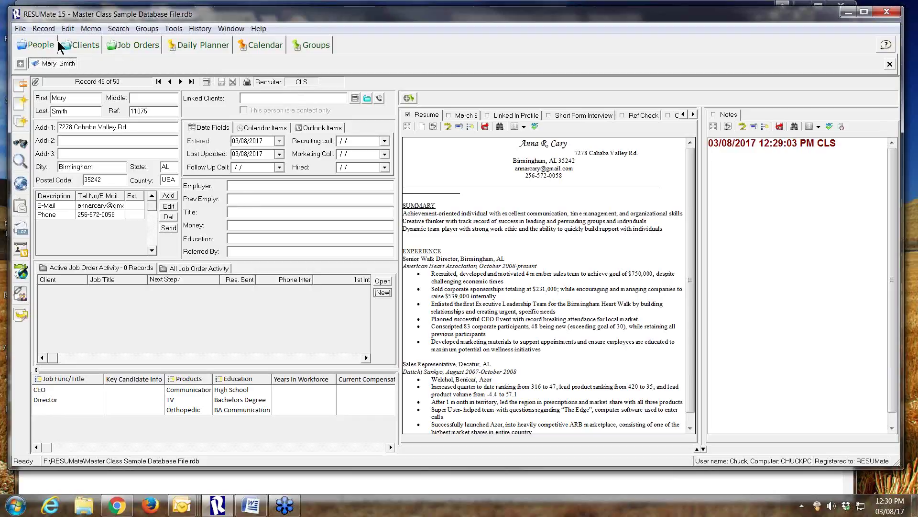
# - Open Recruiter Maintenance, review the list of recruiter initials, and close it without changes
pyautogui.click(19, 30)
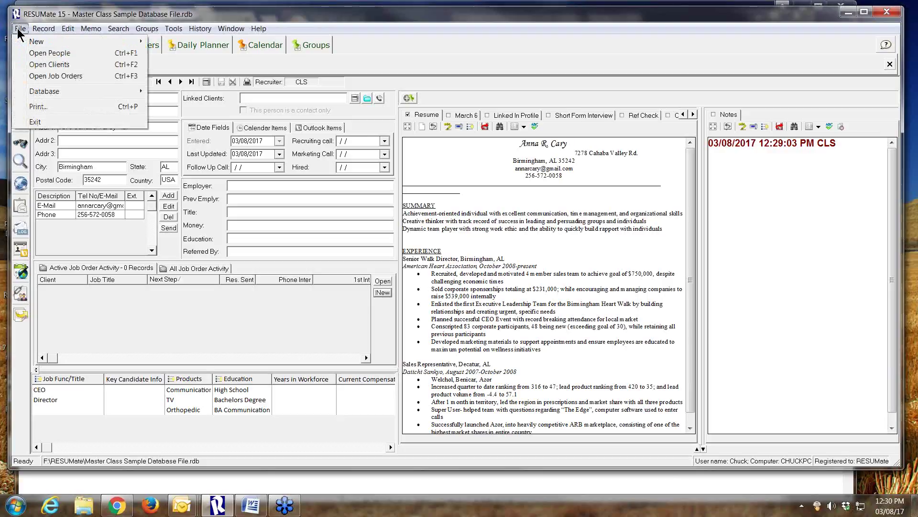
pyautogui.moveTo(118, 99)
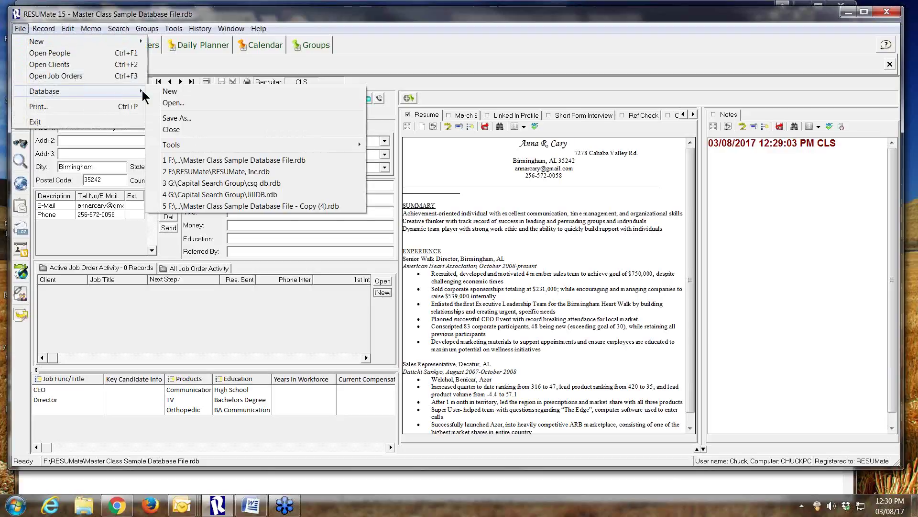
pyautogui.moveTo(343, 149)
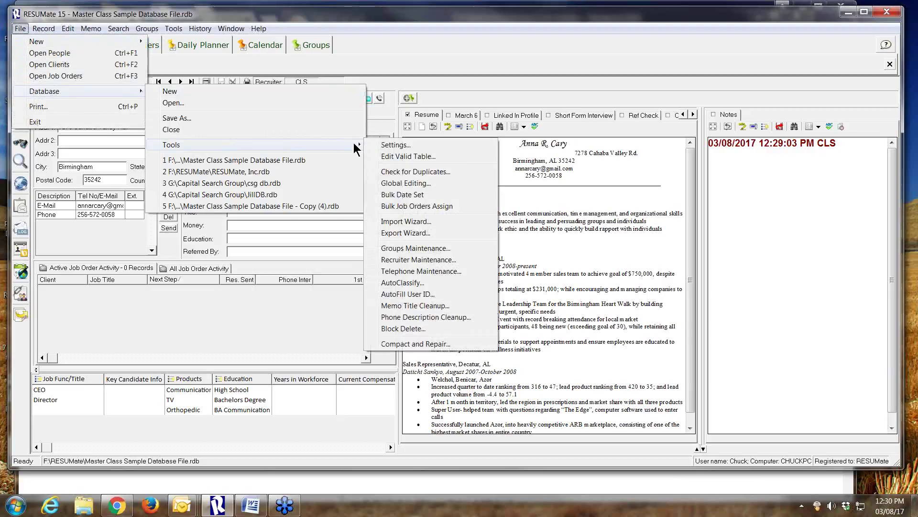
pyautogui.click(393, 259)
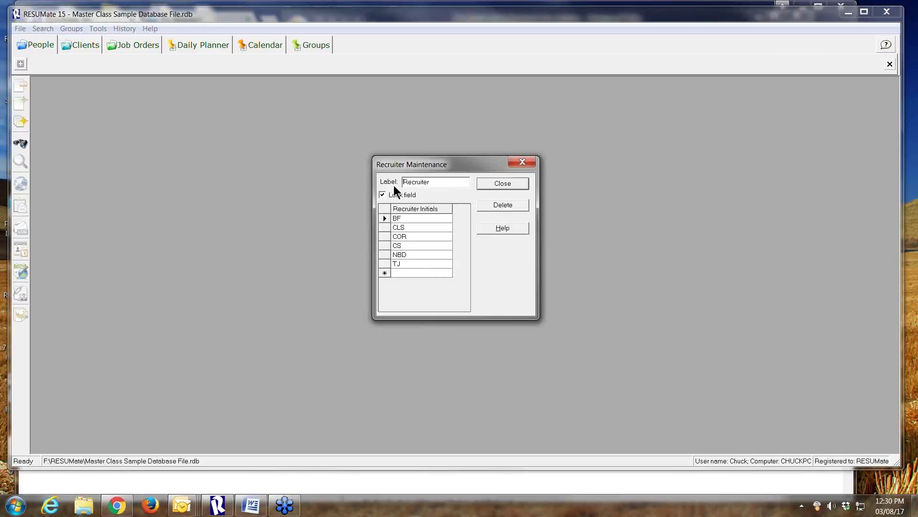
pyautogui.click(519, 162)
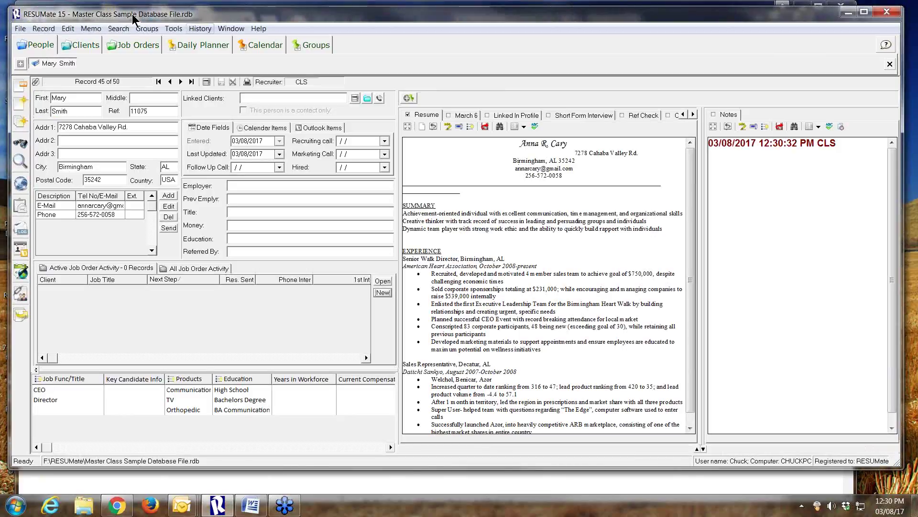
# - Set the default recruiter to CLS in the general program options and save the options
pyautogui.click(168, 30)
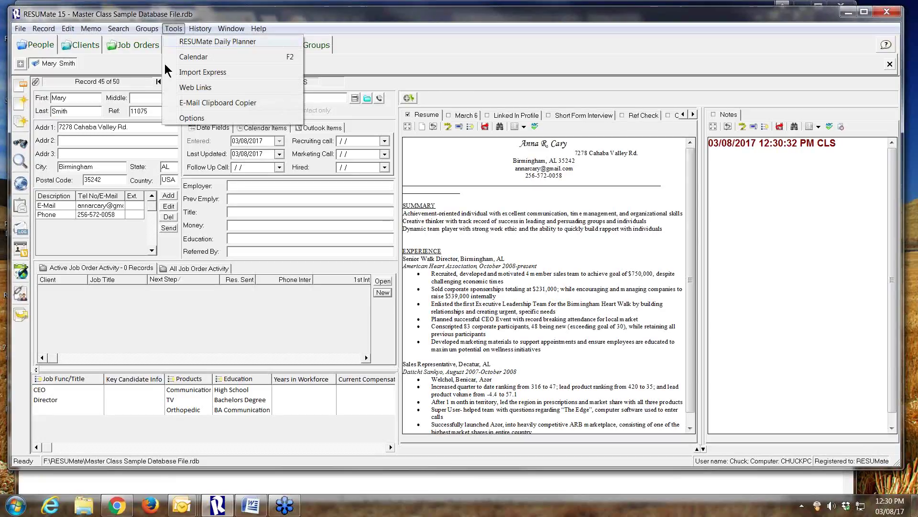
pyautogui.click(189, 121)
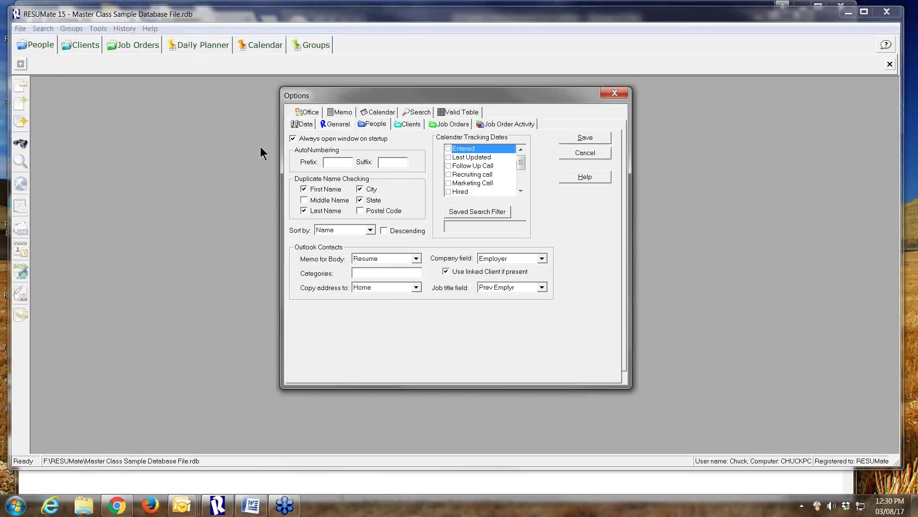
pyautogui.click(325, 126)
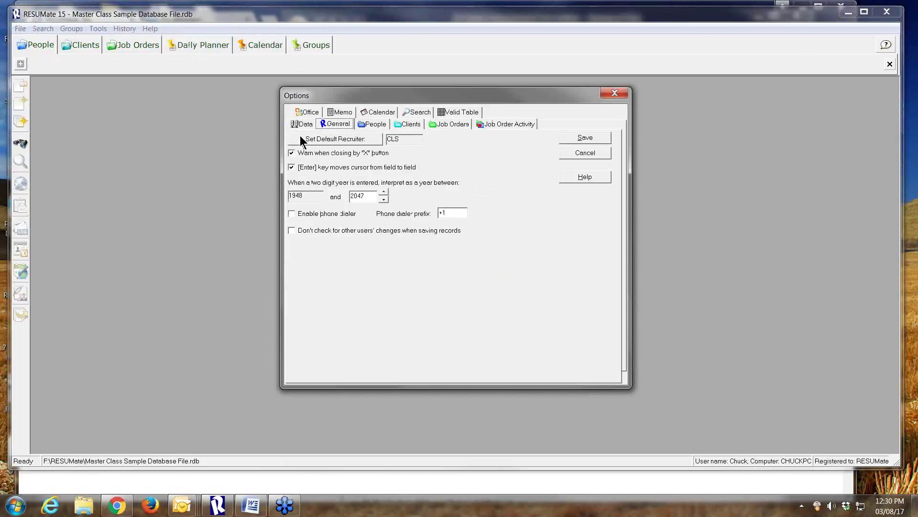
pyautogui.click(343, 139)
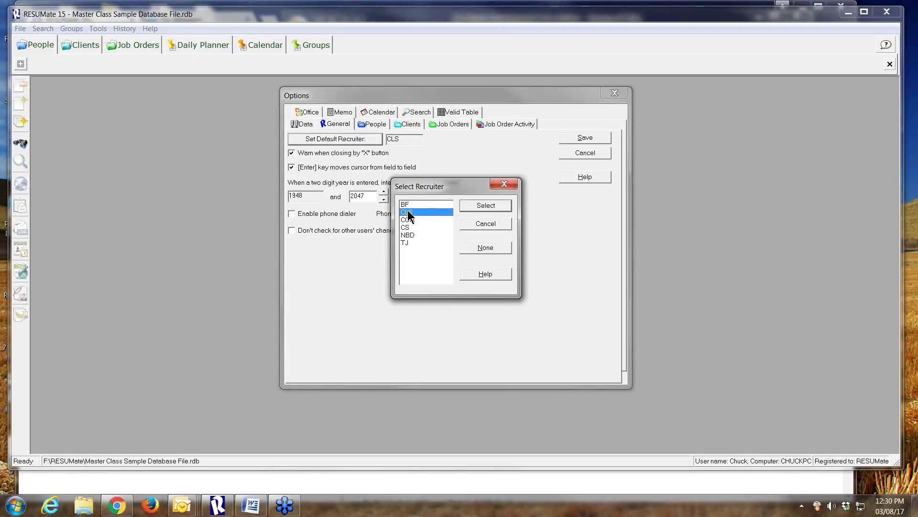
pyautogui.click(465, 203)
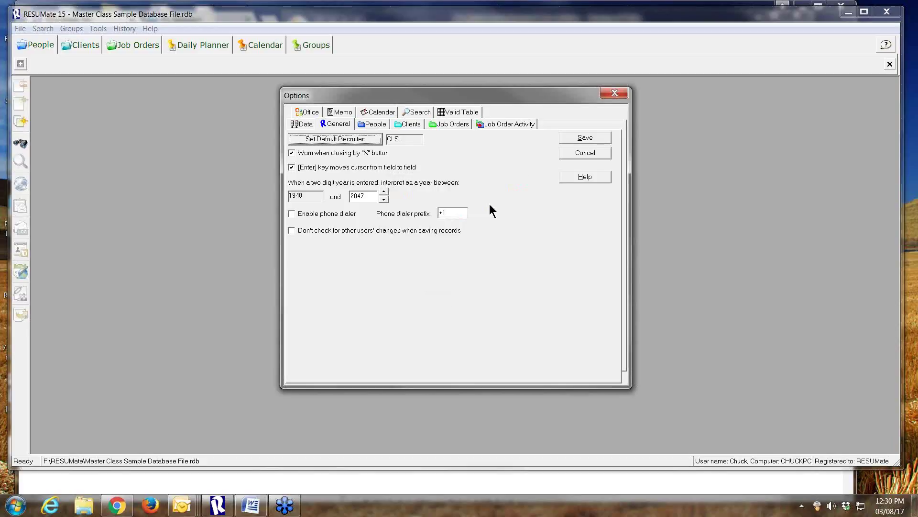
pyautogui.click(572, 139)
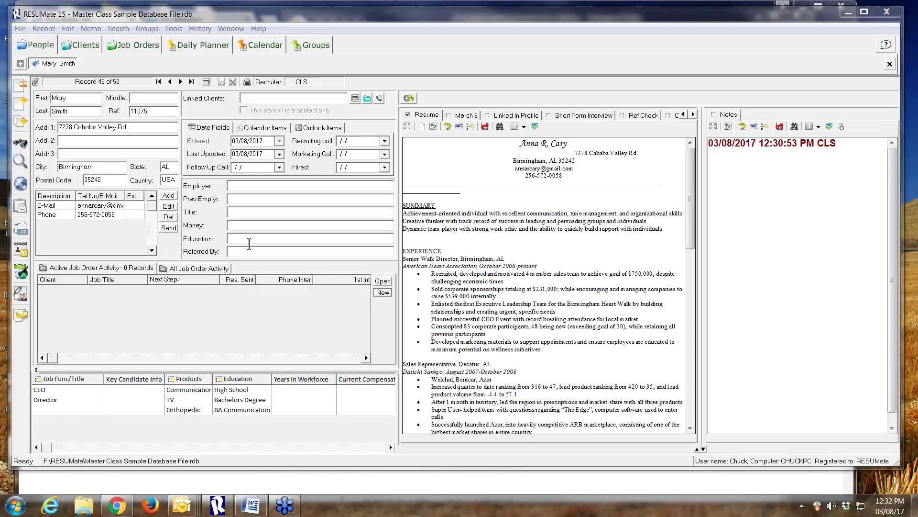
# - Open Import Express to review its import settings
pyautogui.click(19, 122)
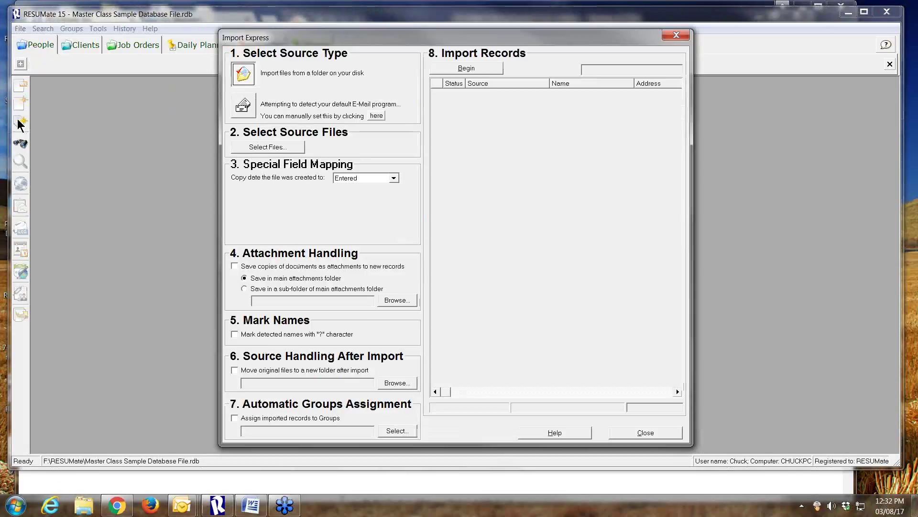